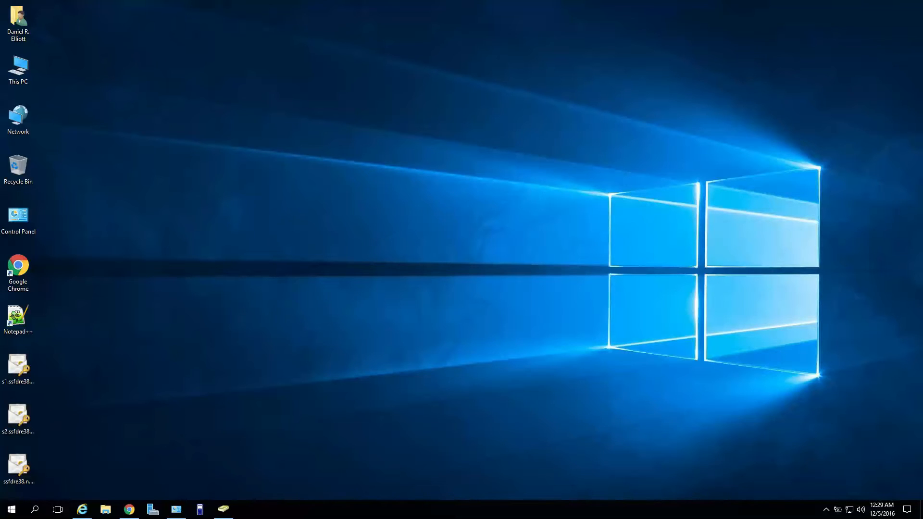
# Browse This PC to the NanoServer folder on the D: installation DVD.
pyautogui.doubleClick(25, 69)
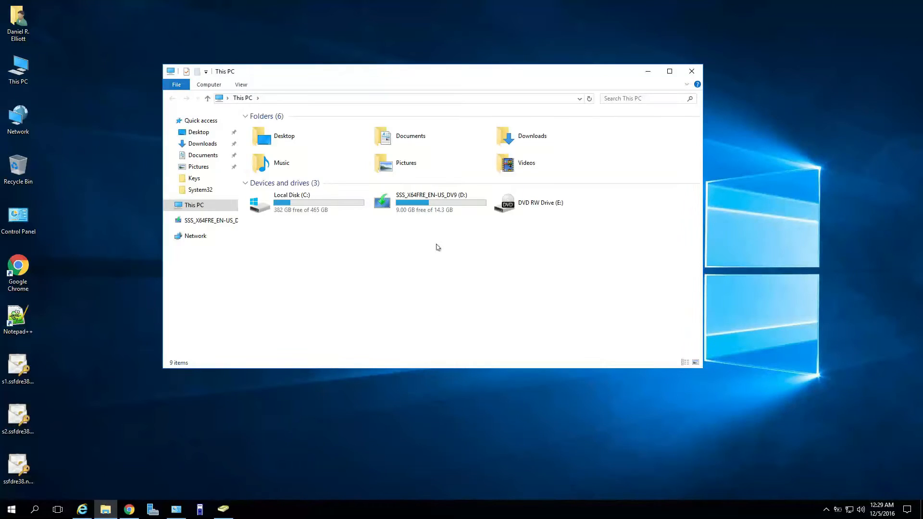
pyautogui.doubleClick(449, 210)
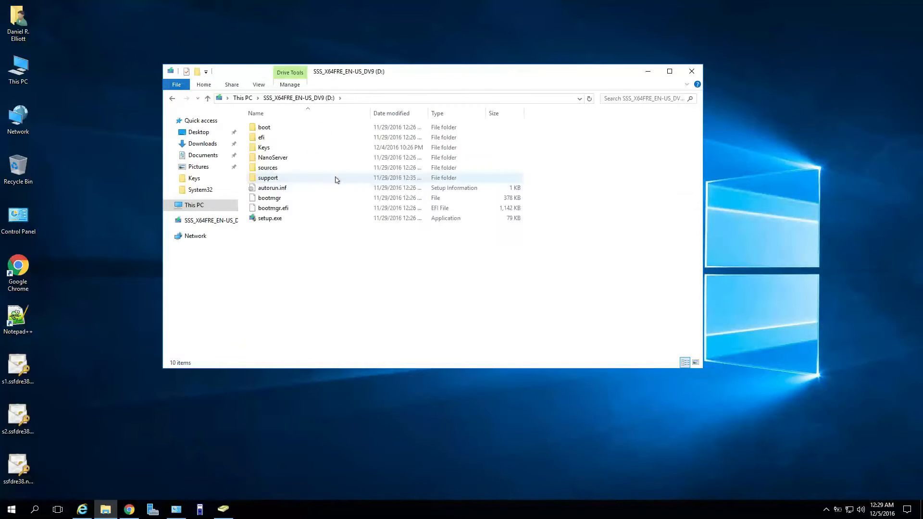
pyautogui.click(296, 159)
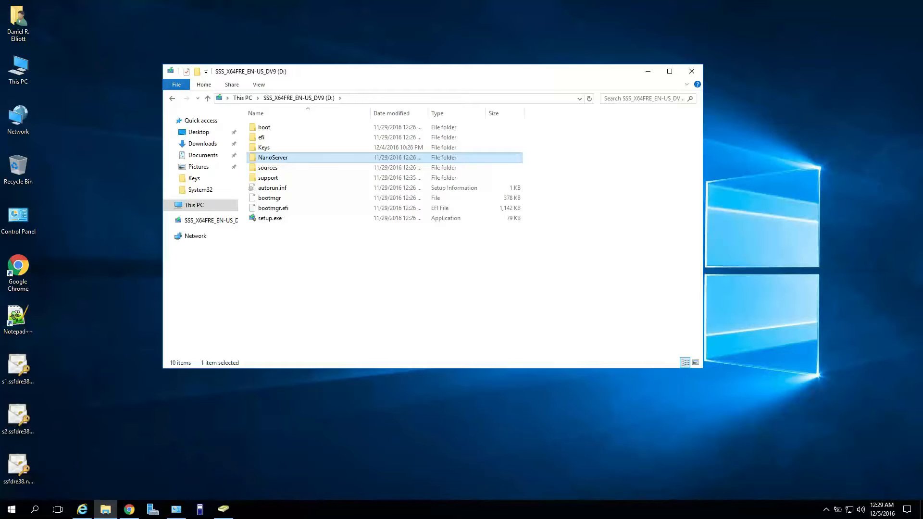
# Close the file browser and launch Nano Server Image Builder, approving the UAC prompt.
pyautogui.click(691, 72)
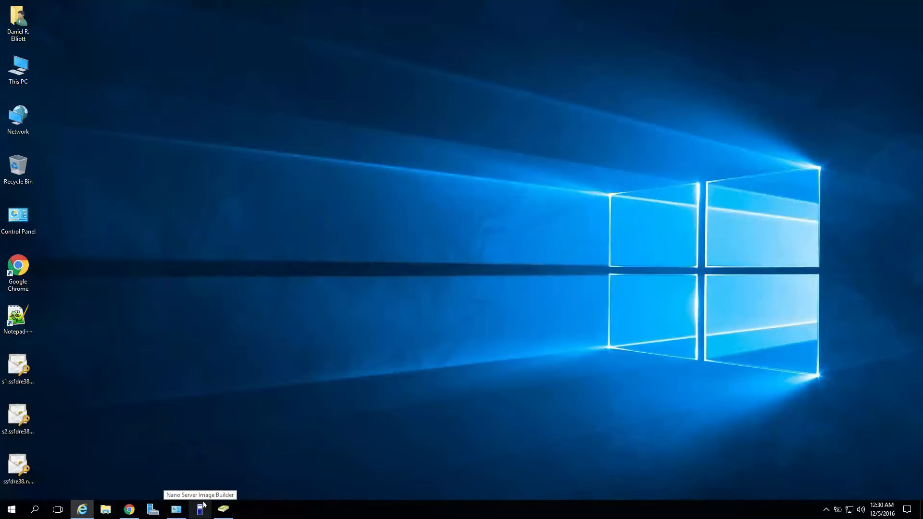
pyautogui.click(193, 515)
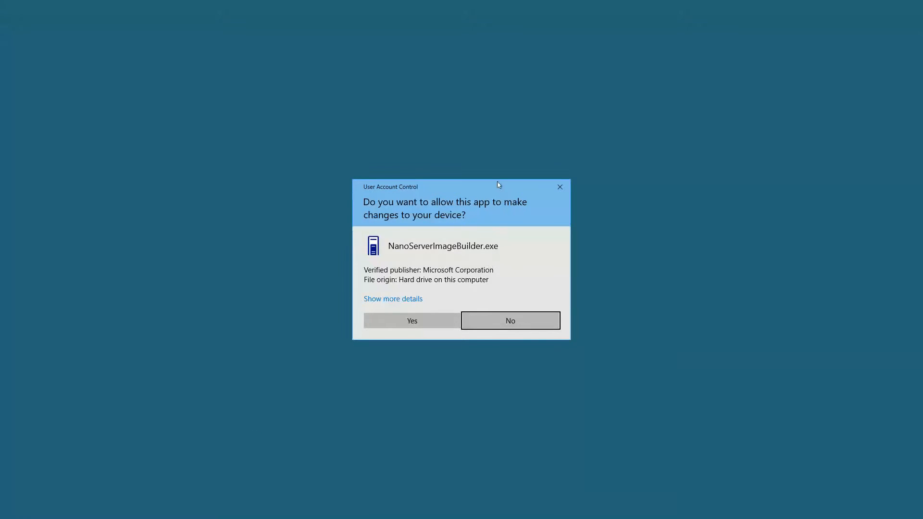
pyautogui.click(431, 321)
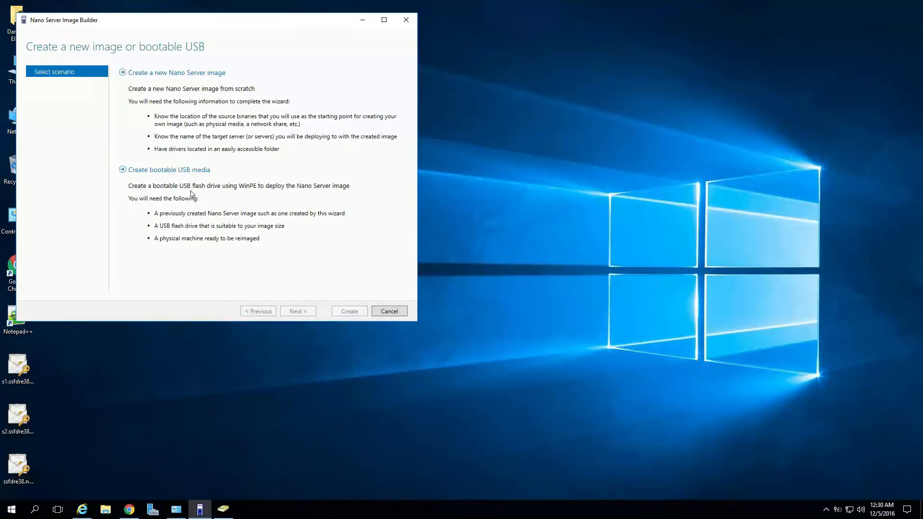
pyautogui.moveTo(271, 20); pyautogui.dragTo(449, 58)
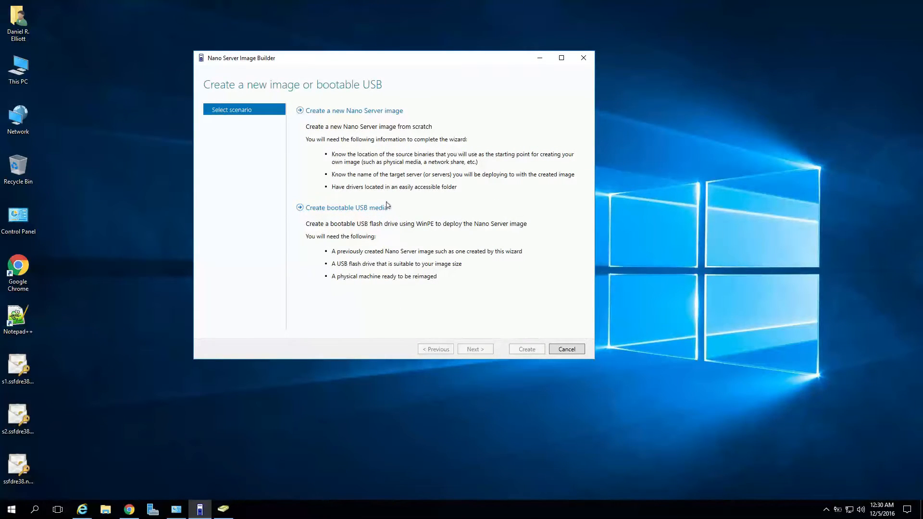
pyautogui.click(176, 509)
pyautogui.click(317, 306)
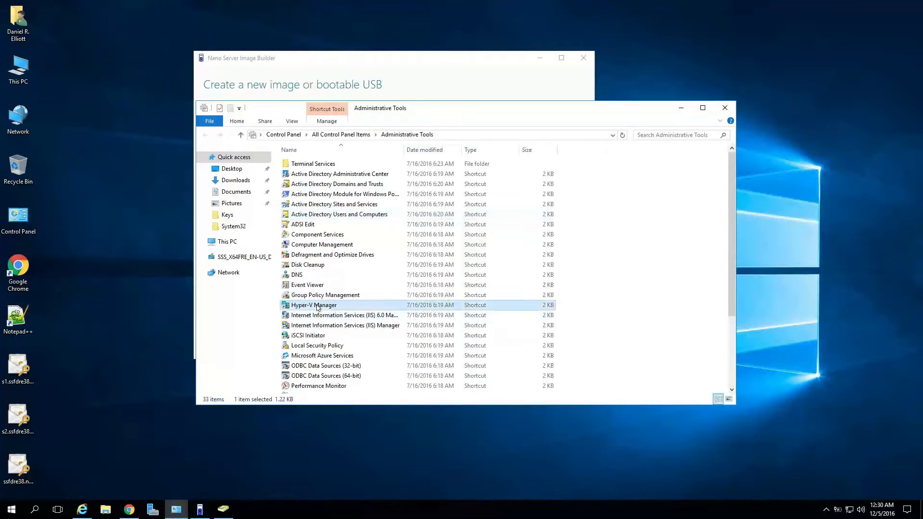
pyautogui.click(681, 108)
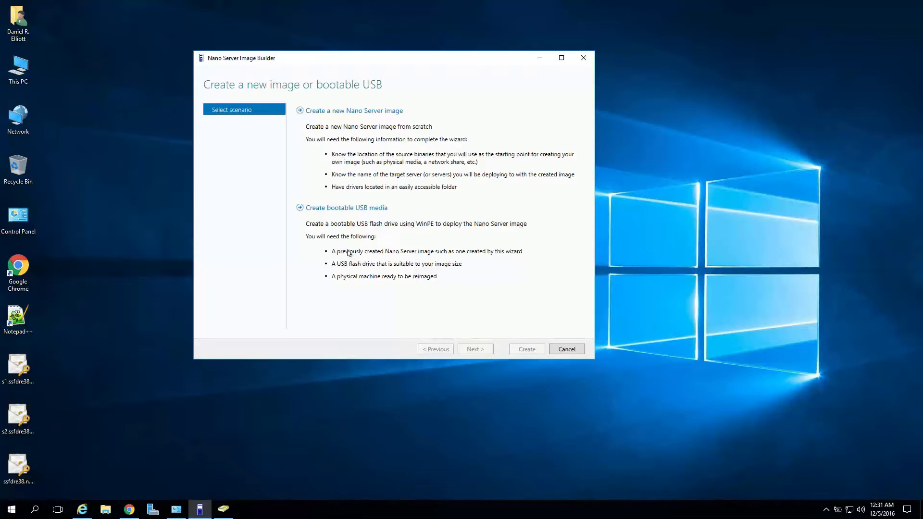
# Start a new Nano Server image using the D: DVD drive as the media source.
pyautogui.click(348, 114)
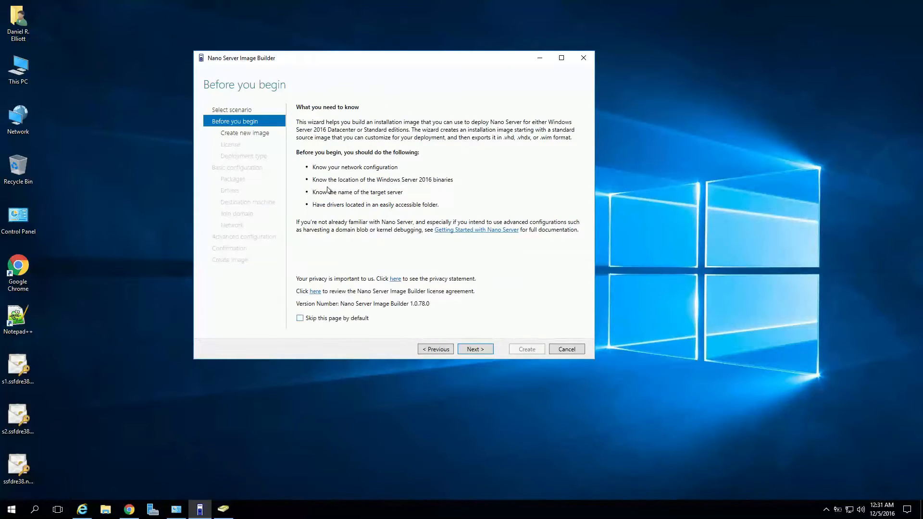
pyautogui.click(477, 348)
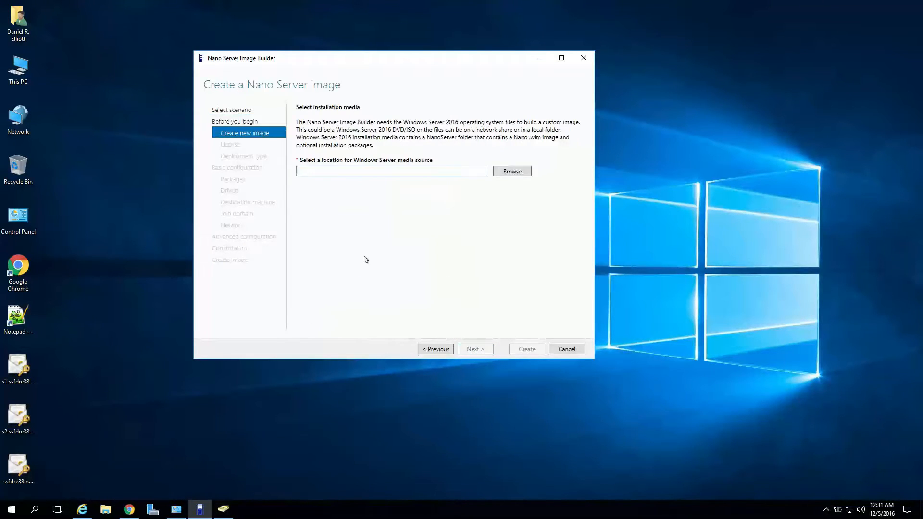
pyautogui.click(500, 172)
pyautogui.doubleClick(433, 257)
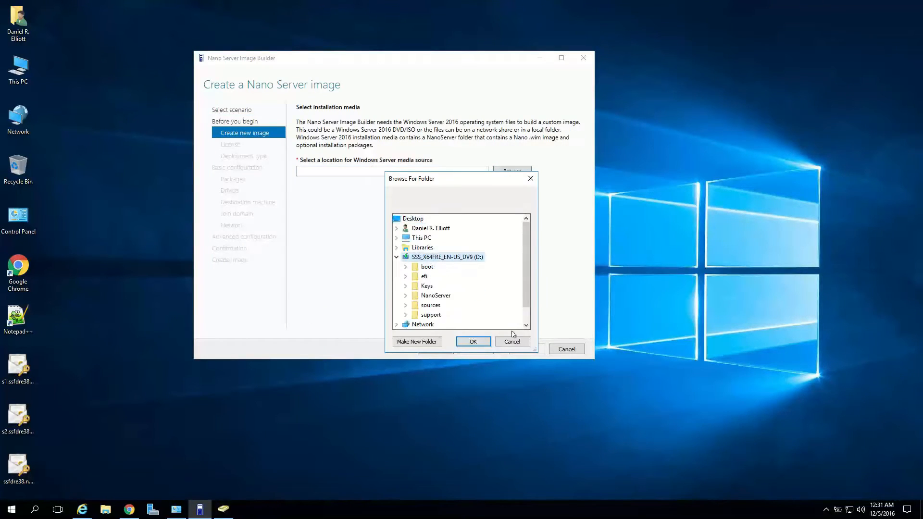
pyautogui.click(465, 342)
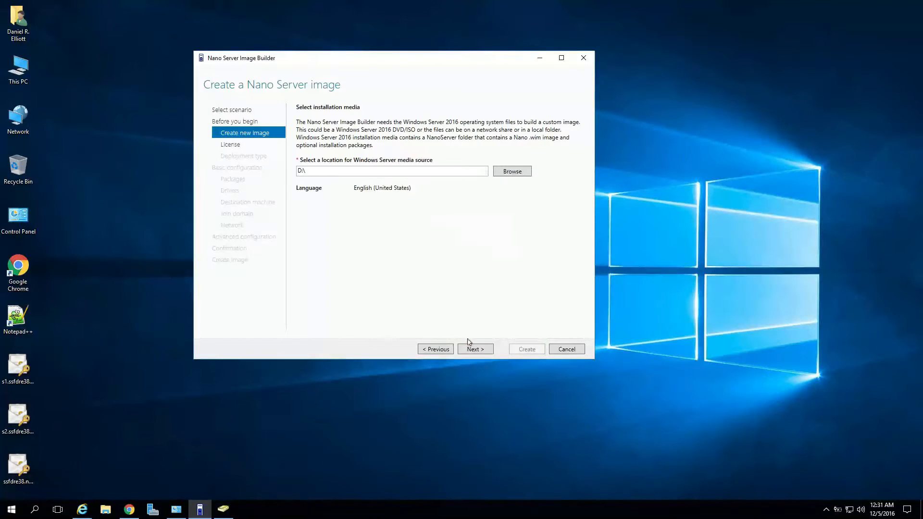
# Accept the license agreement and advance to the deployment type page.
pyautogui.click(477, 350)
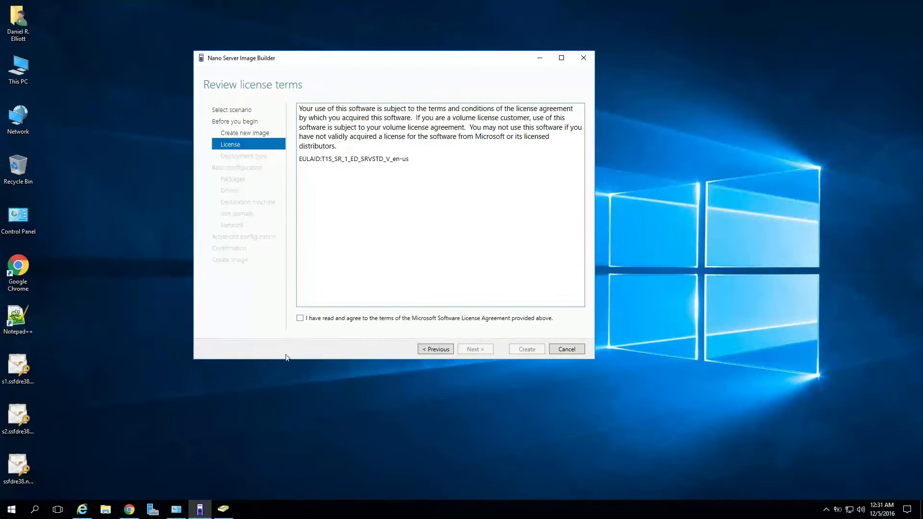
pyautogui.click(301, 319)
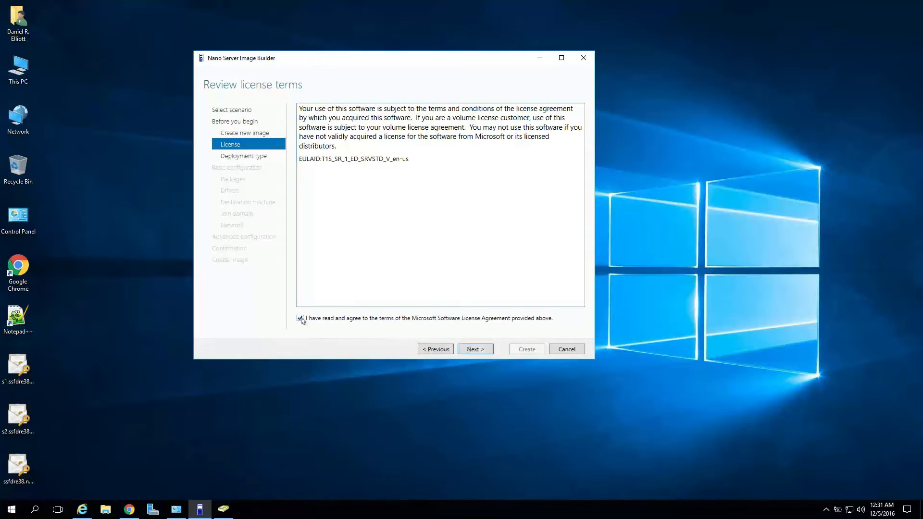
pyautogui.click(465, 353)
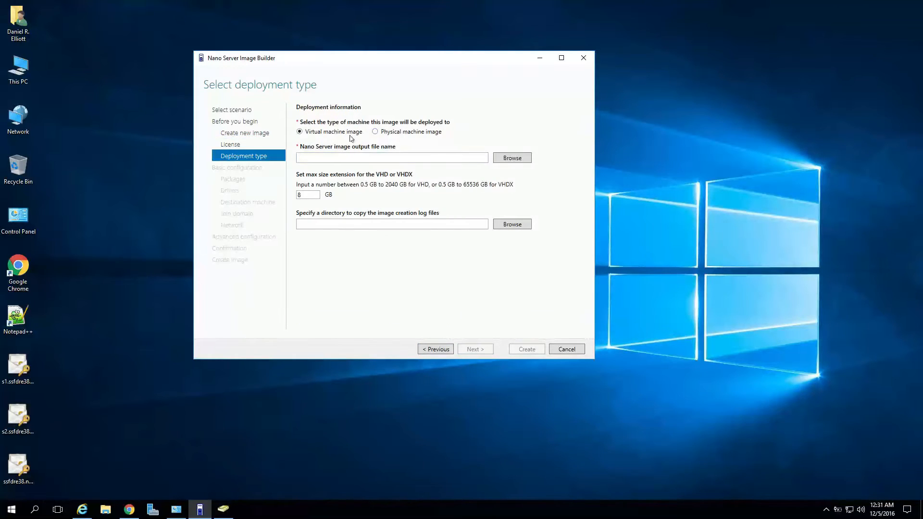
# Set the output file to nano.vhd on the Desktop and advance past basic installation settings.
pyautogui.click(392, 158)
pyautogui.click(505, 159)
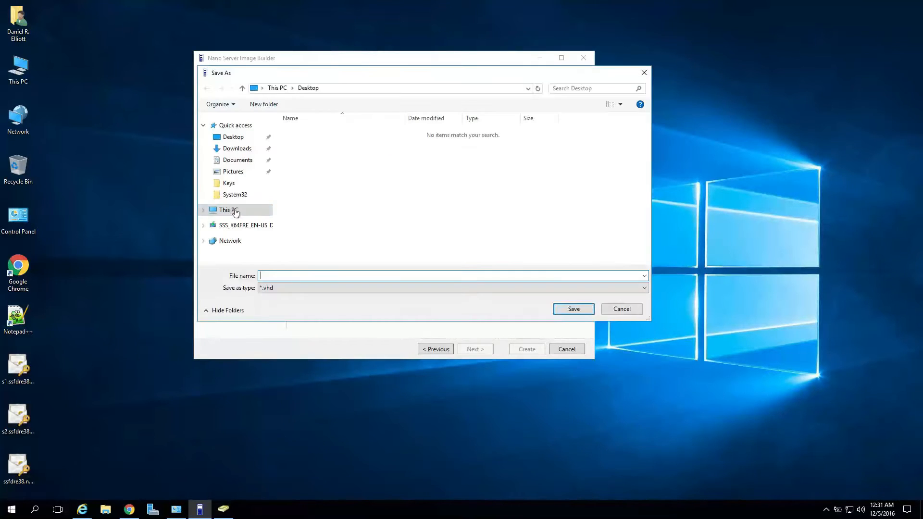
pyautogui.click(237, 138)
pyautogui.click(338, 275)
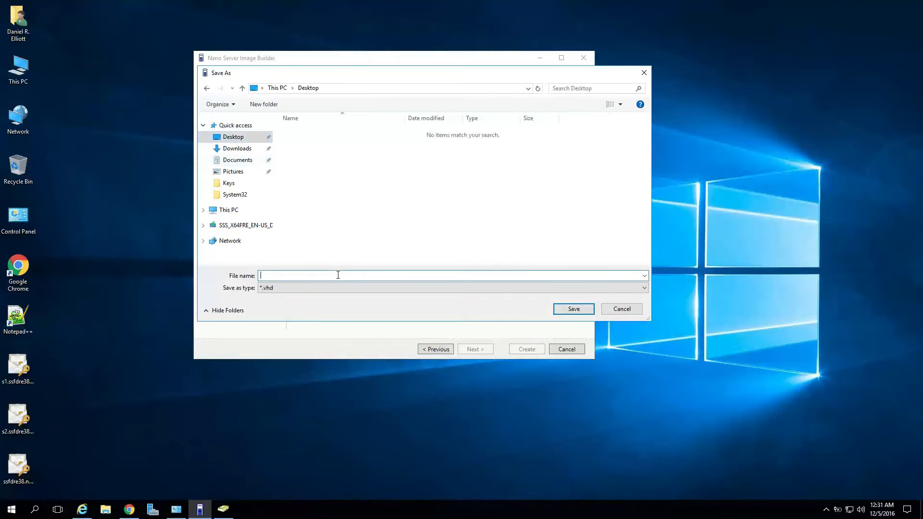
pyautogui.write('nano')
pyautogui.press('Return')
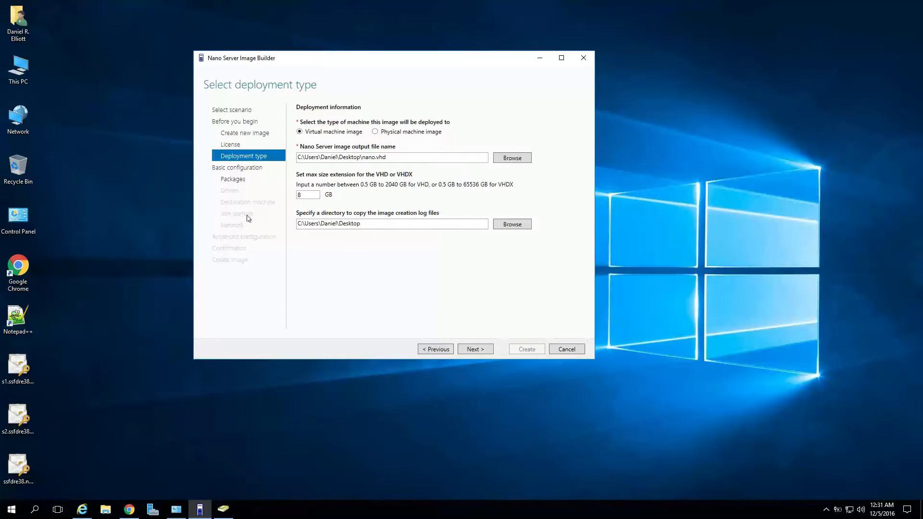
pyautogui.click(483, 350)
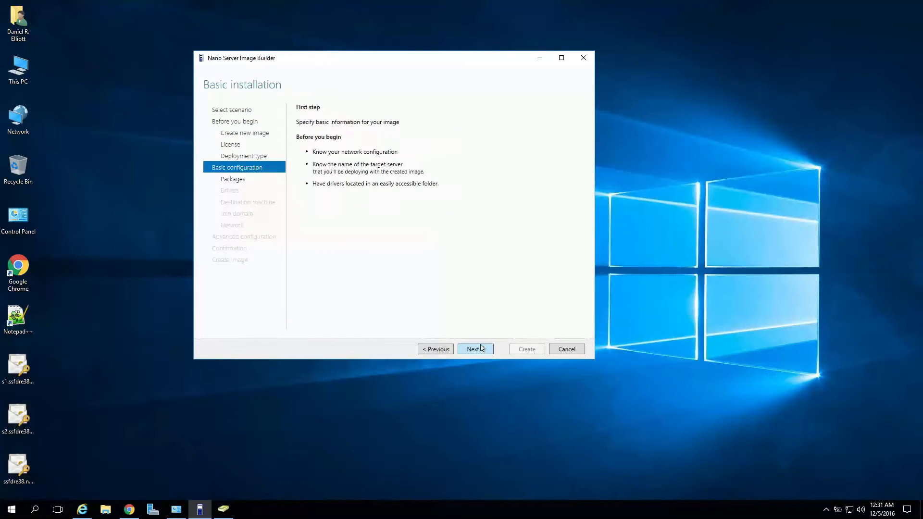
pyautogui.click(482, 348)
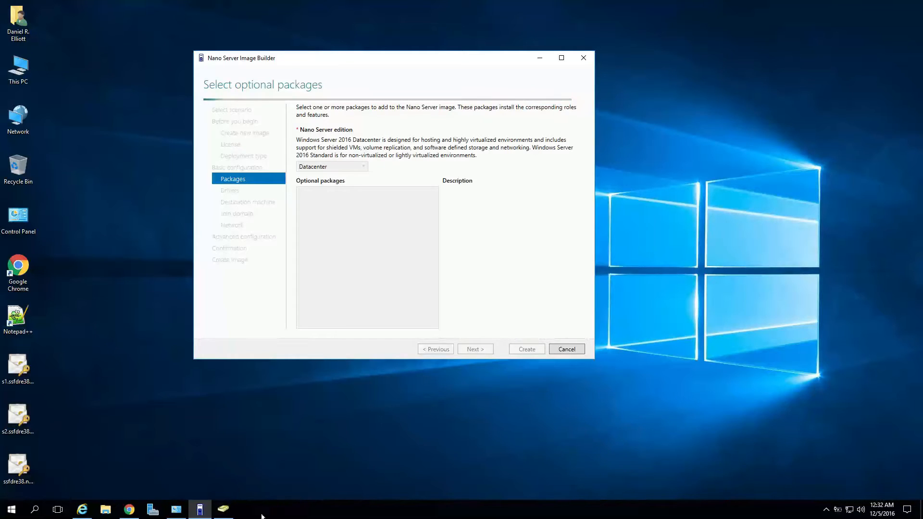
# In ADUC, start a new computer object named NANO in the Computers container.
pyautogui.moveTo(233, 511)
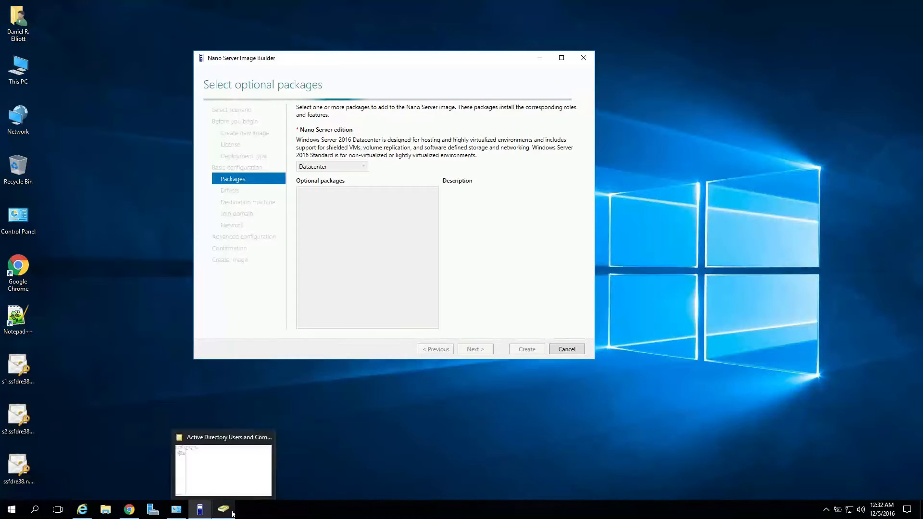
pyautogui.click(239, 489)
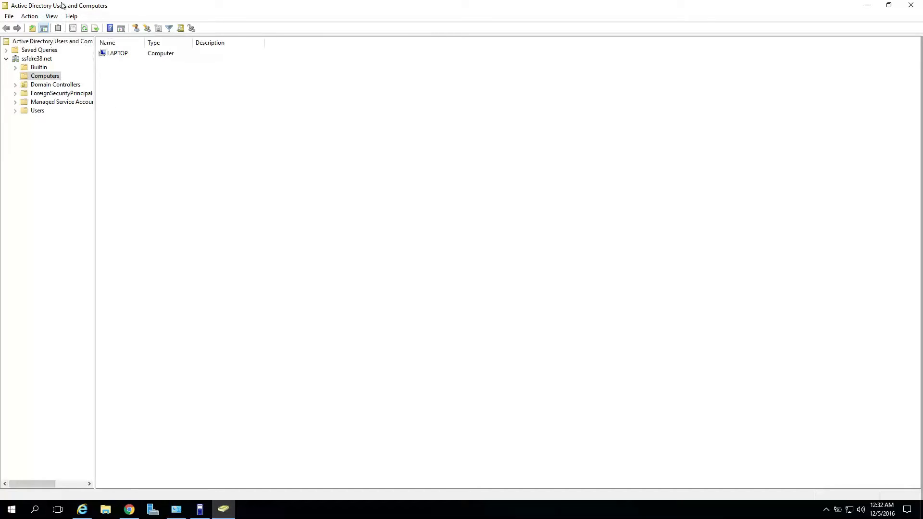
pyautogui.rightClick(139, 83)
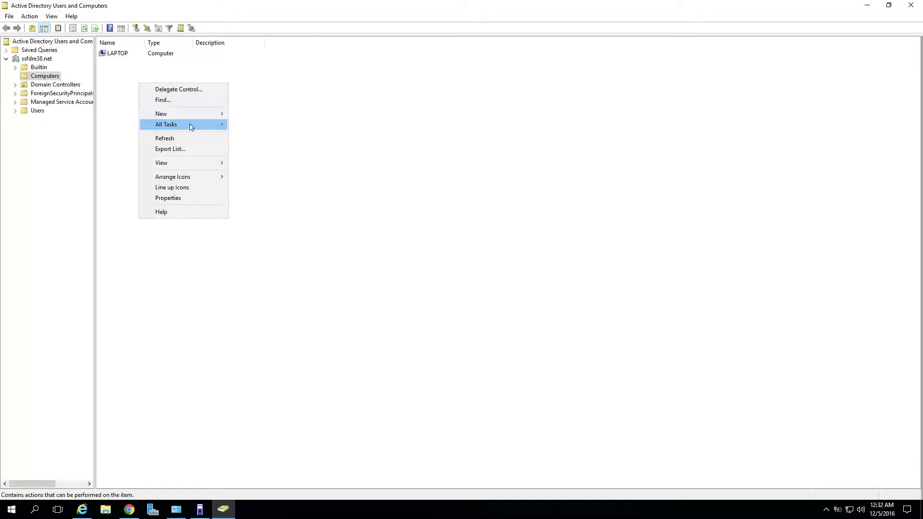
pyautogui.moveTo(192, 114)
pyautogui.click(256, 114)
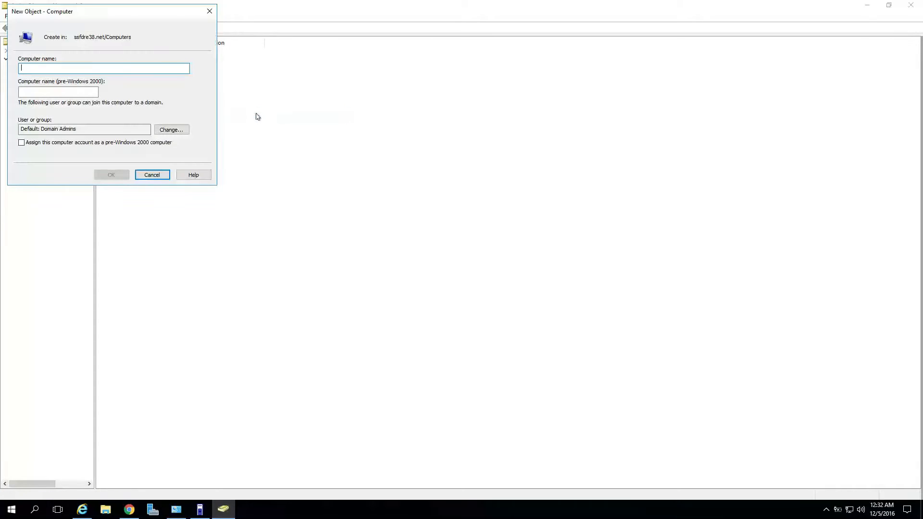
pyautogui.moveTo(162, 13); pyautogui.dragTo(489, 102)
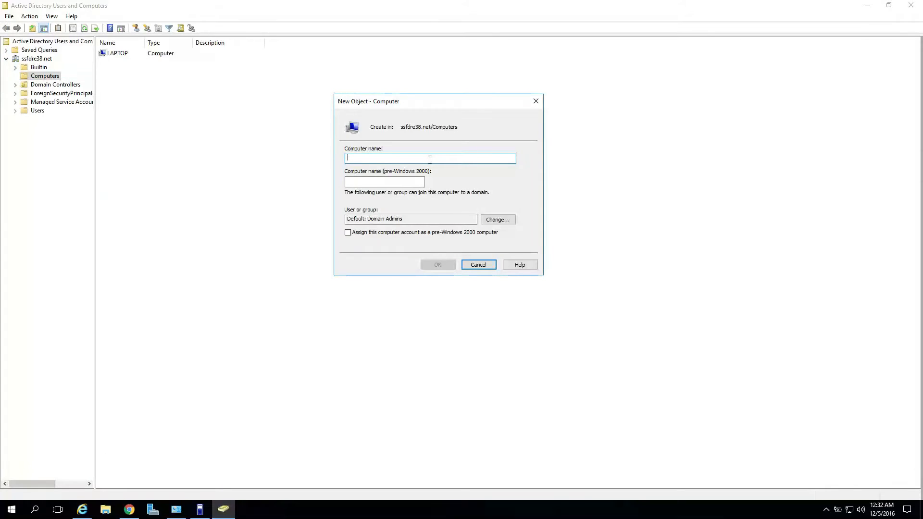
pyautogui.write('NANO')
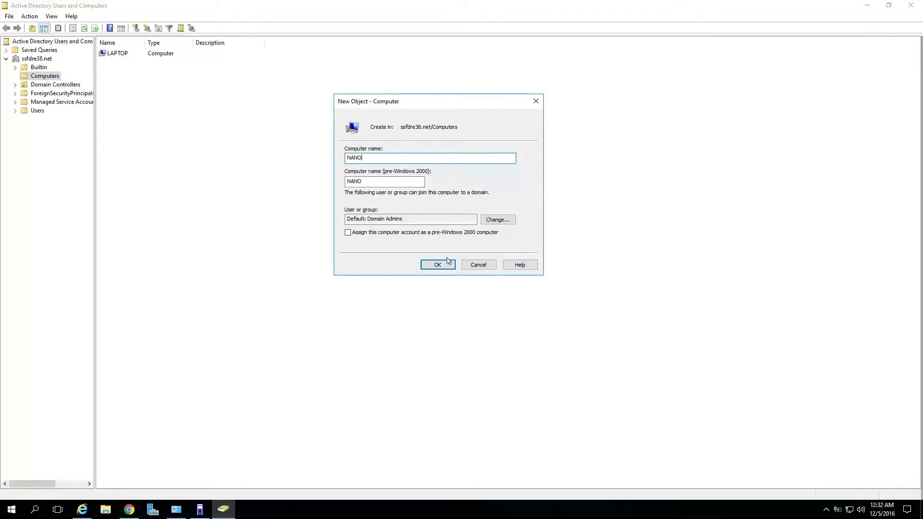
# Let Enterprise Admins join NANO to the domain, create the account, and minimize ADUC.
pyautogui.click(506, 219)
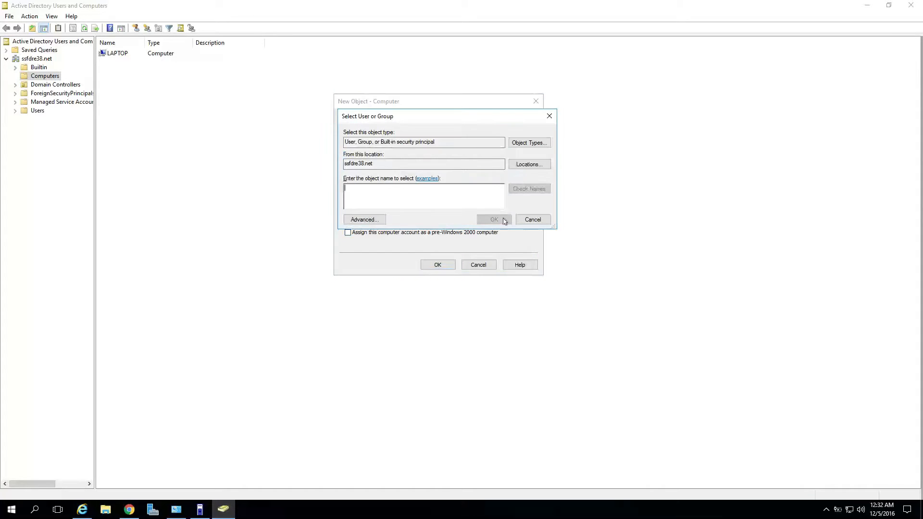
pyautogui.click(375, 220)
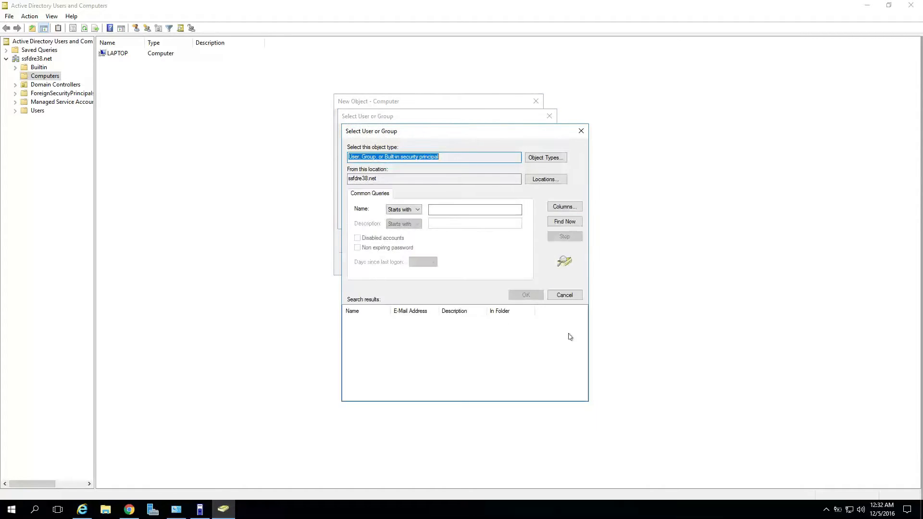
pyautogui.click(570, 221)
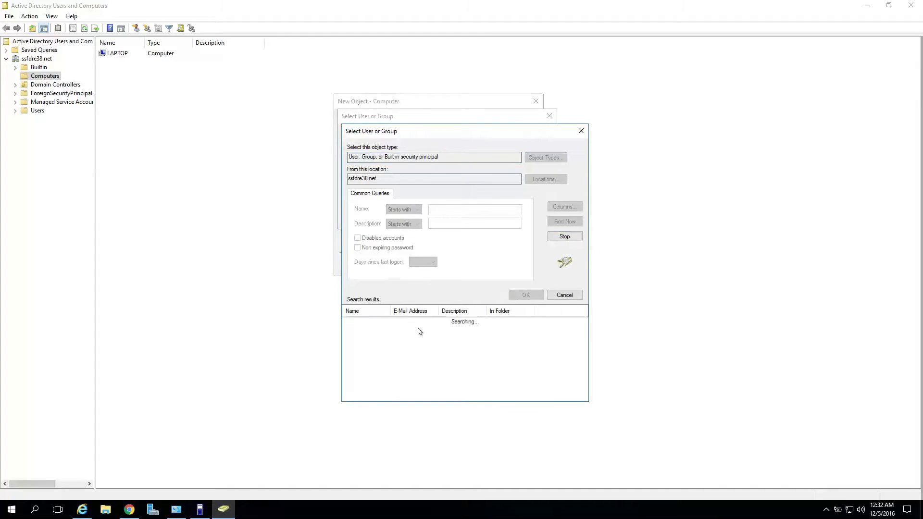
pyautogui.scroll(-7, 384, 375)
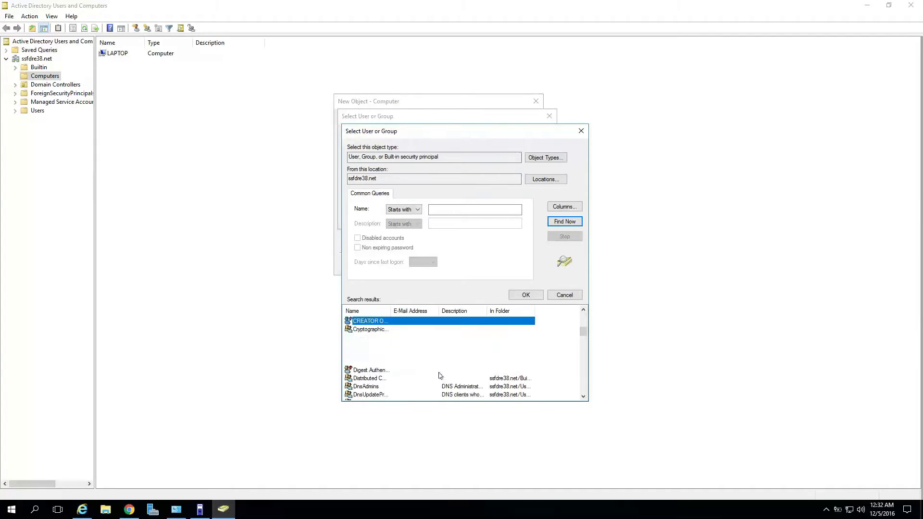
pyautogui.click(409, 370)
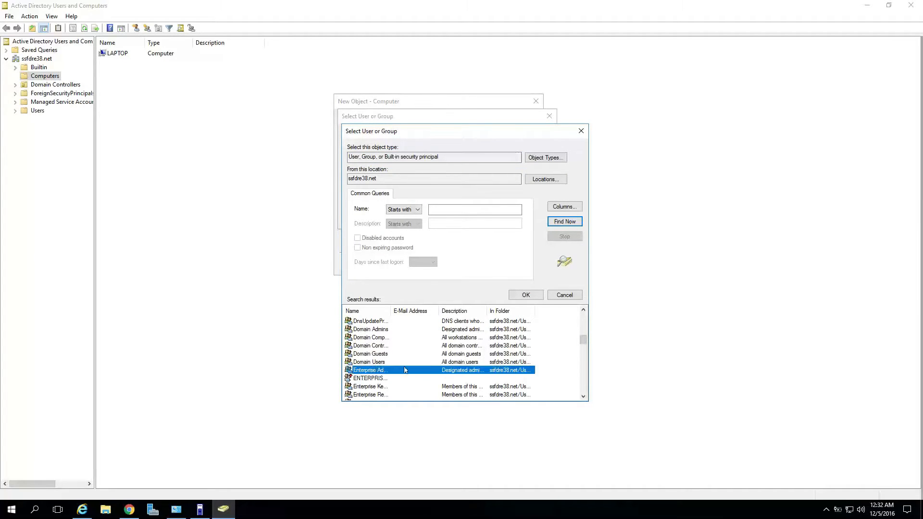
pyautogui.click(526, 295)
pyautogui.click(494, 219)
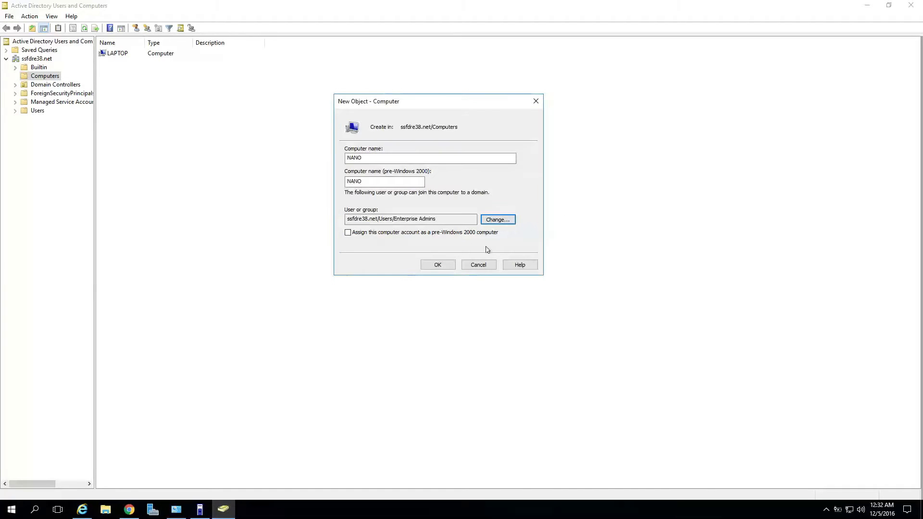
pyautogui.click(439, 264)
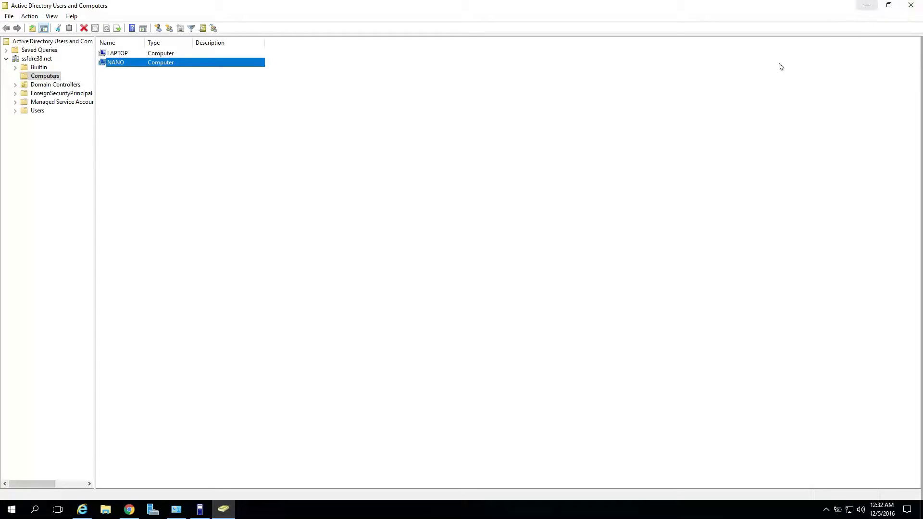
pyautogui.click(867, 5)
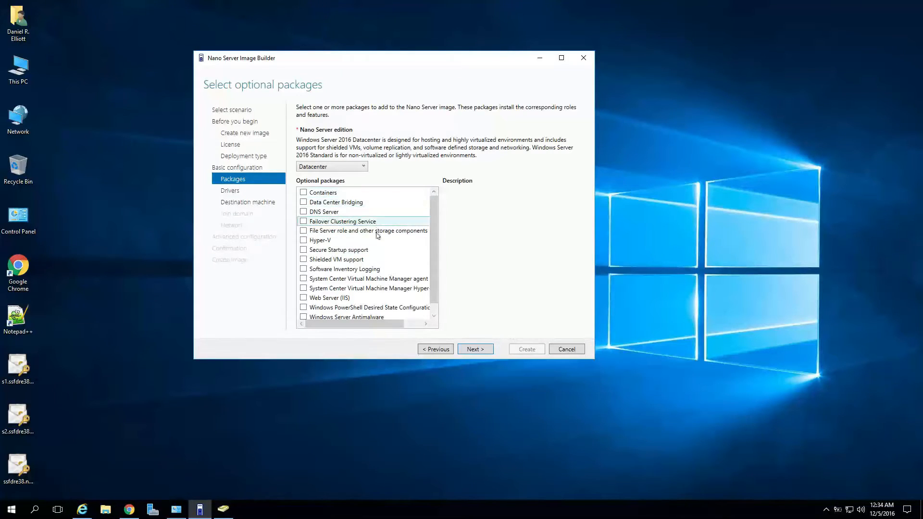
# Tick the Web Server (IIS) optional package and continue to Add drivers.
pyautogui.scroll(-1, 379, 274)
pyautogui.scroll(1, 379, 274)
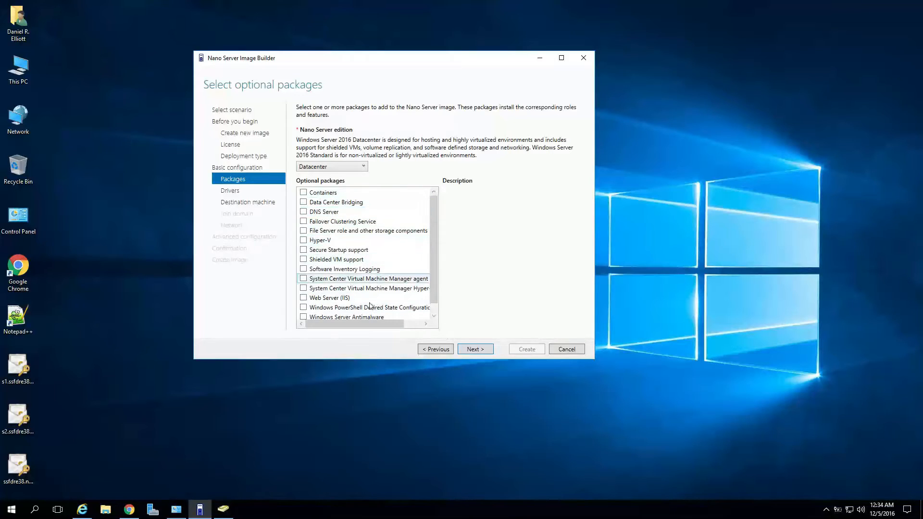
pyautogui.scroll(-1, 375, 298)
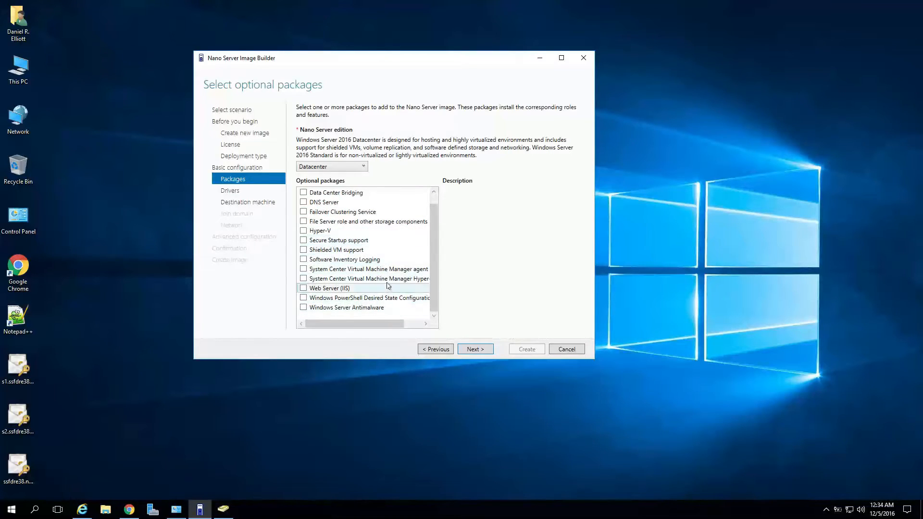
pyautogui.scroll(1, 389, 240)
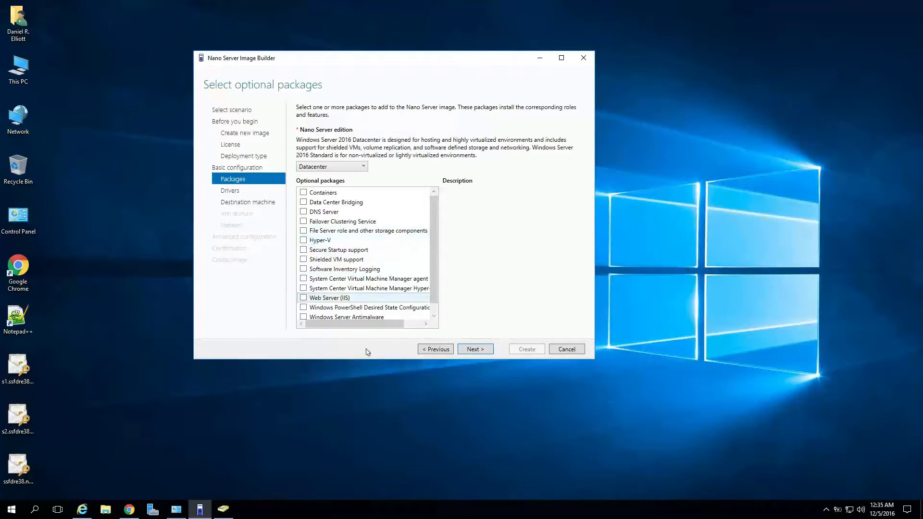
pyautogui.scroll(-1, 370, 286)
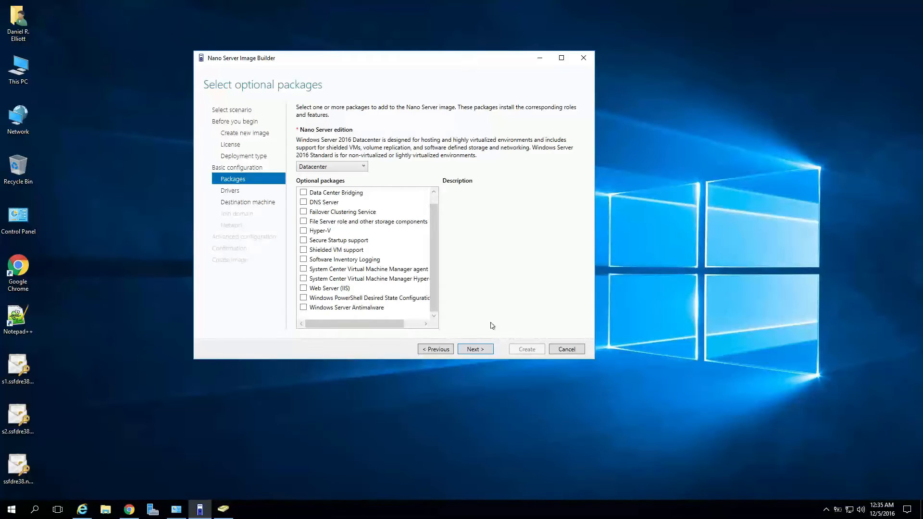
pyautogui.click(302, 289)
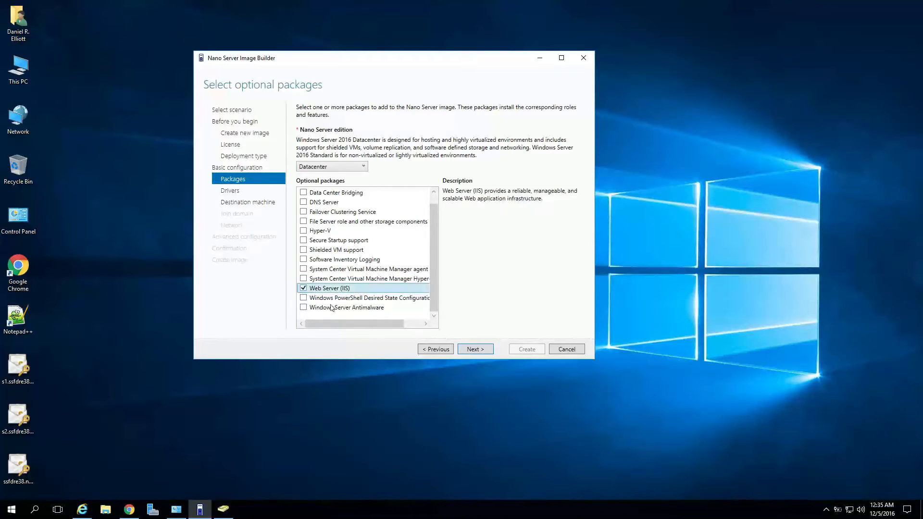
pyautogui.click(475, 350)
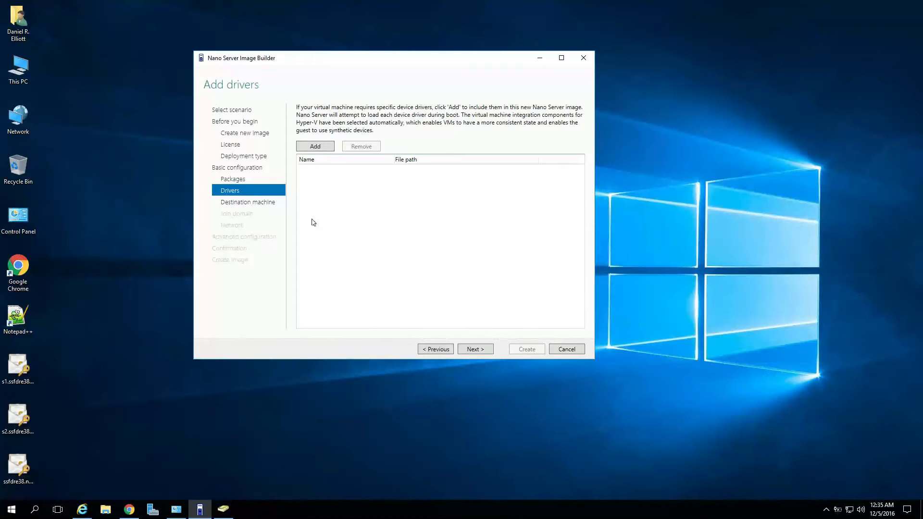
# Set computer name NANO and enter and confirm the Administrator password.
pyautogui.click(476, 348)
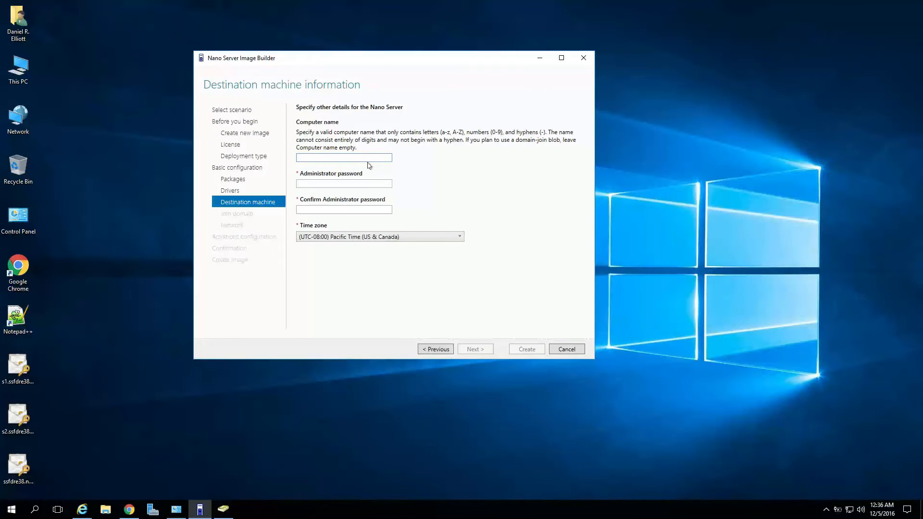
pyautogui.write('NANO')
pyautogui.press('Tab')
pyautogui.write('•••••••••••••••')
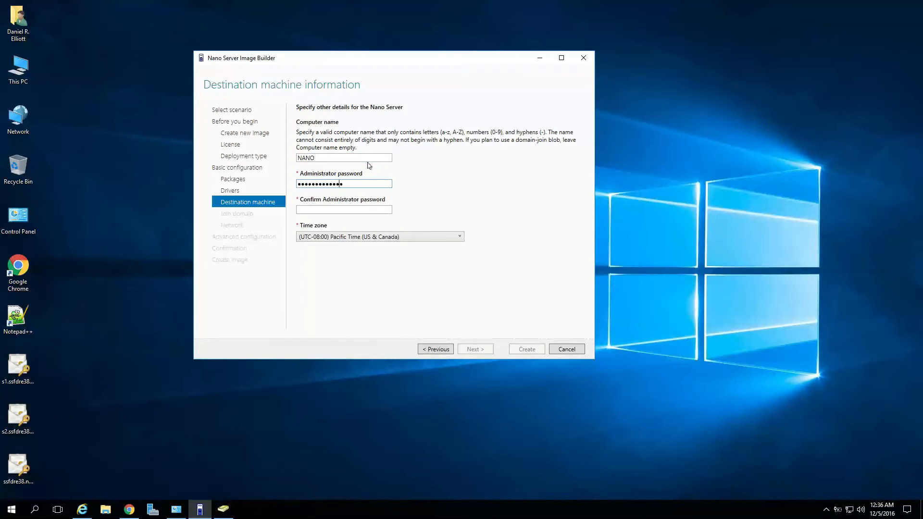
pyautogui.press('Tab')
pyautogui.write('••••••••••••')
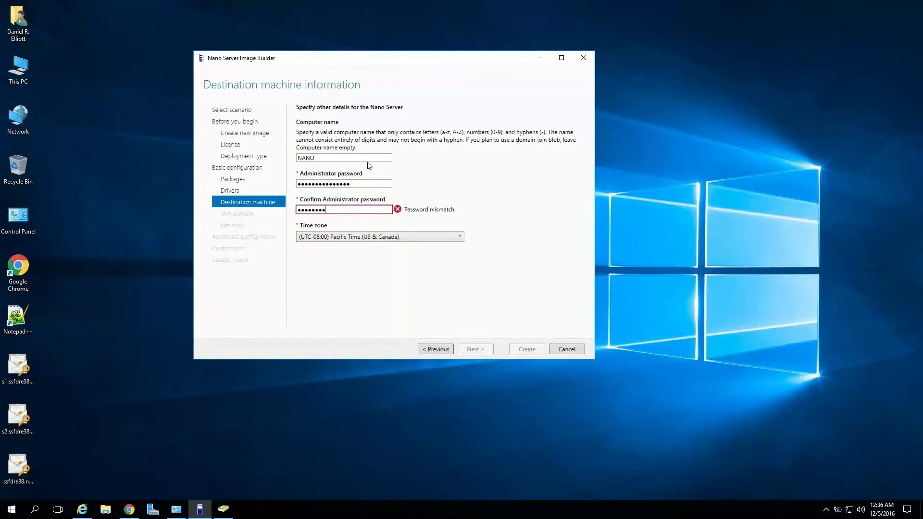
pyautogui.write('•••')
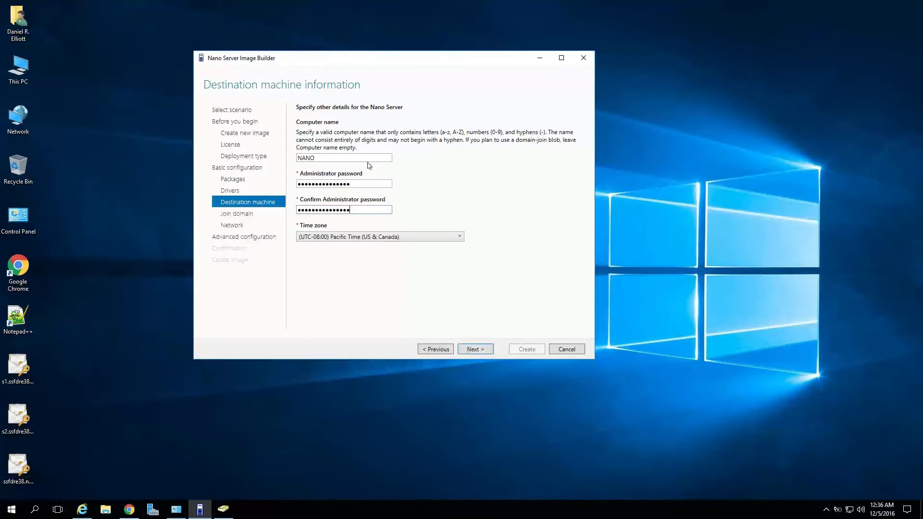
pyautogui.click(466, 354)
# Enable Join domain for ssfdre38.net and continue to the Set network page.
pyautogui.click(300, 129)
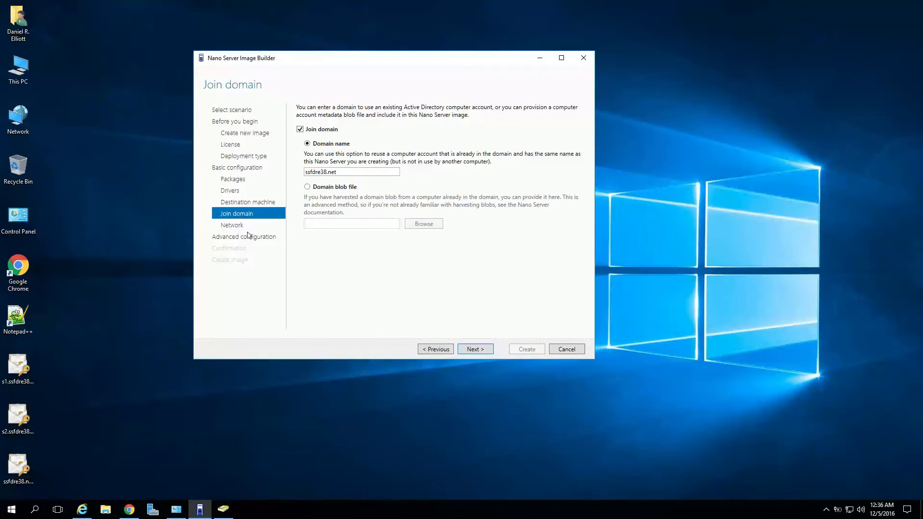
pyautogui.click(480, 350)
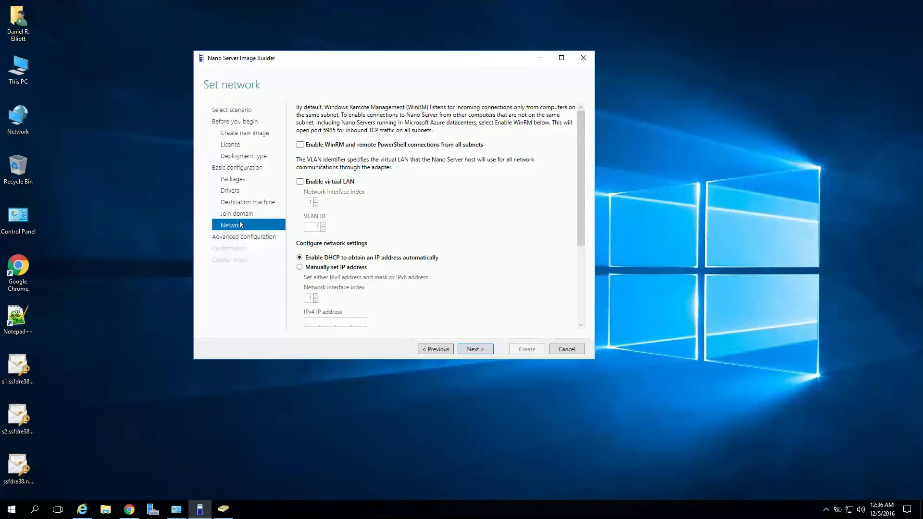
# Leave Enable DHCP selected and proceed to the Select next step page.
pyautogui.scroll(-5, 326, 261)
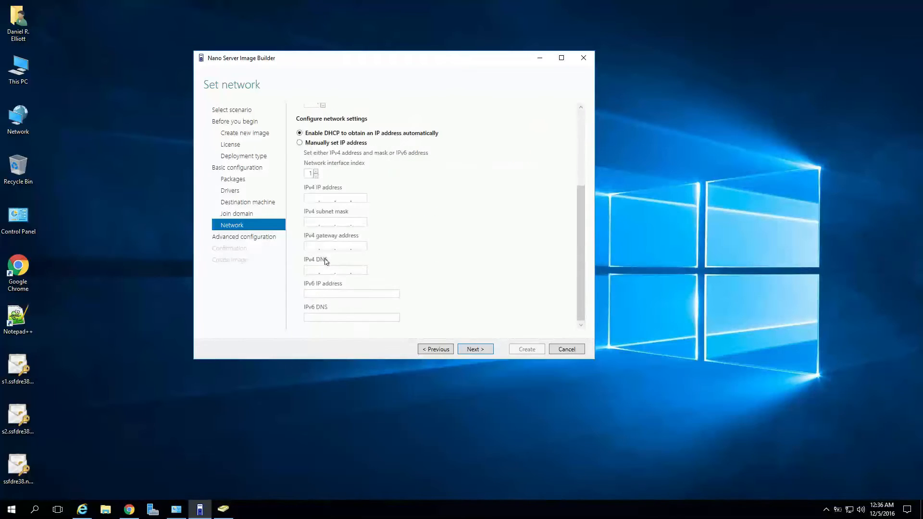
pyautogui.scroll(5, 327, 260)
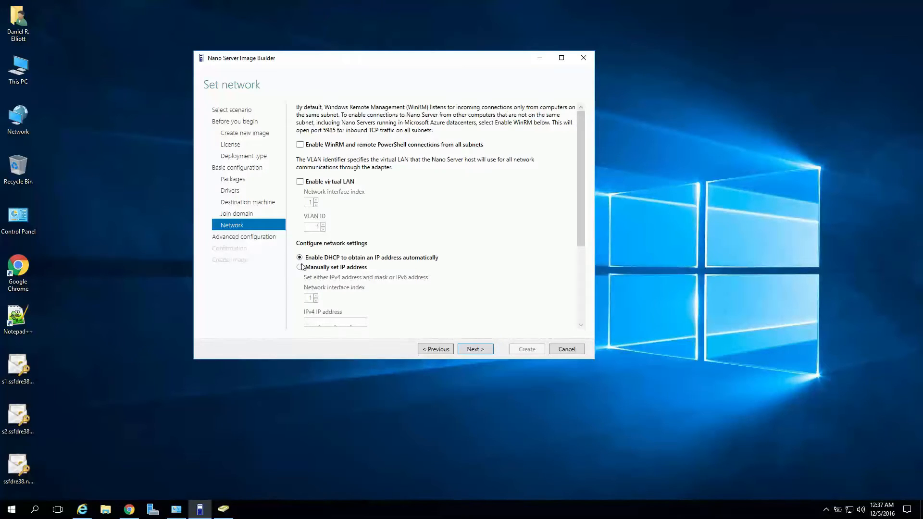
pyautogui.scroll(-5, 353, 277)
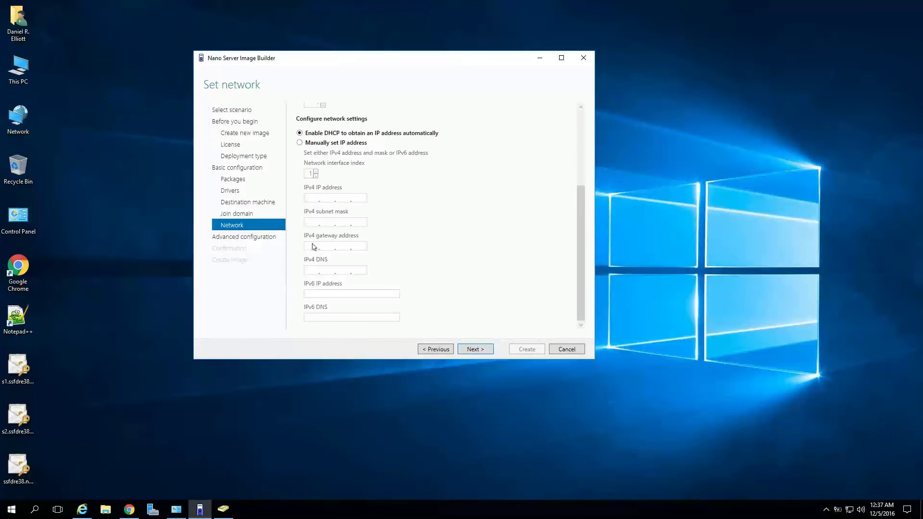
pyautogui.scroll(5, 336, 306)
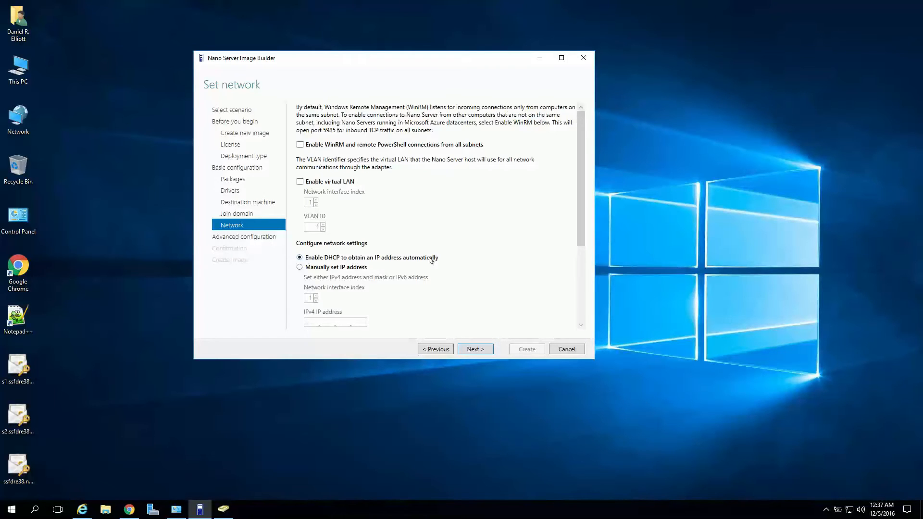
pyautogui.click(466, 353)
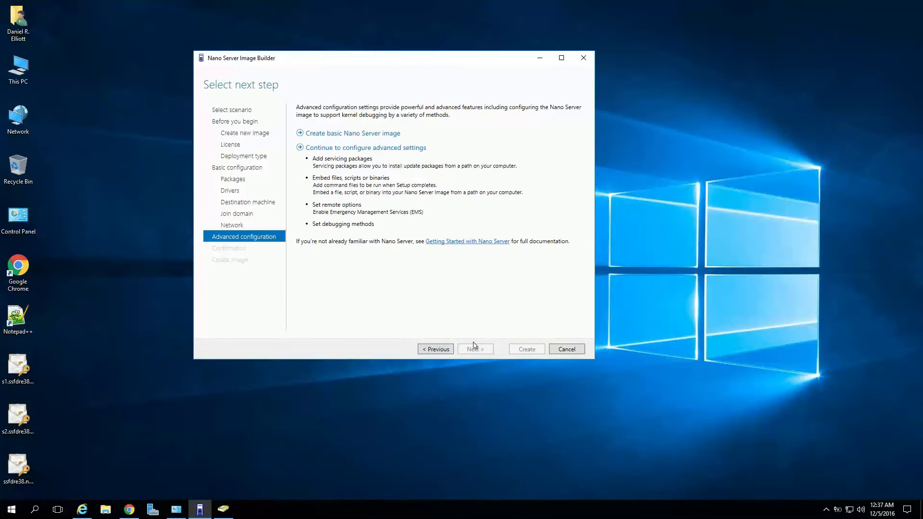
# Choose the basic Nano Server image, review the settings summary, and start creating nano.vhd.
pyautogui.click(368, 135)
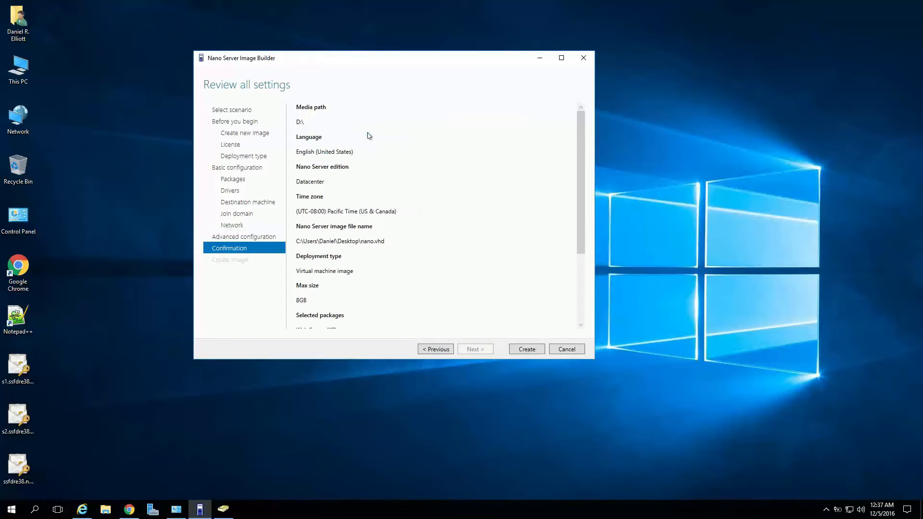
pyautogui.scroll(-5, 373, 152)
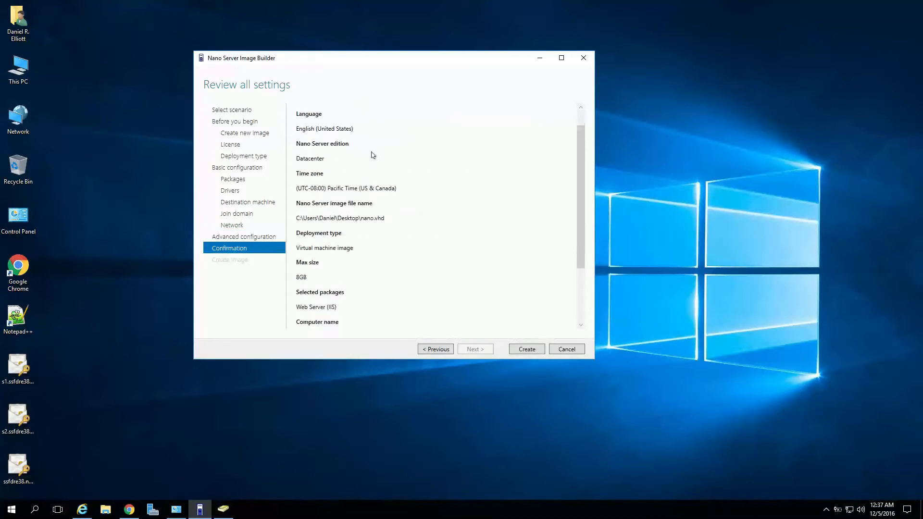
pyautogui.click(527, 349)
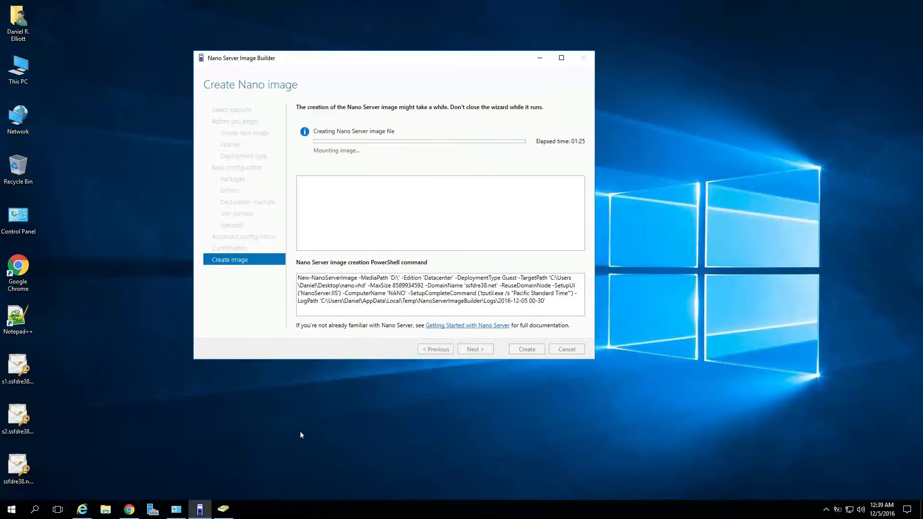
# Check the NANO account in ADUC while monitoring the image build progress.
pyautogui.click(225, 510)
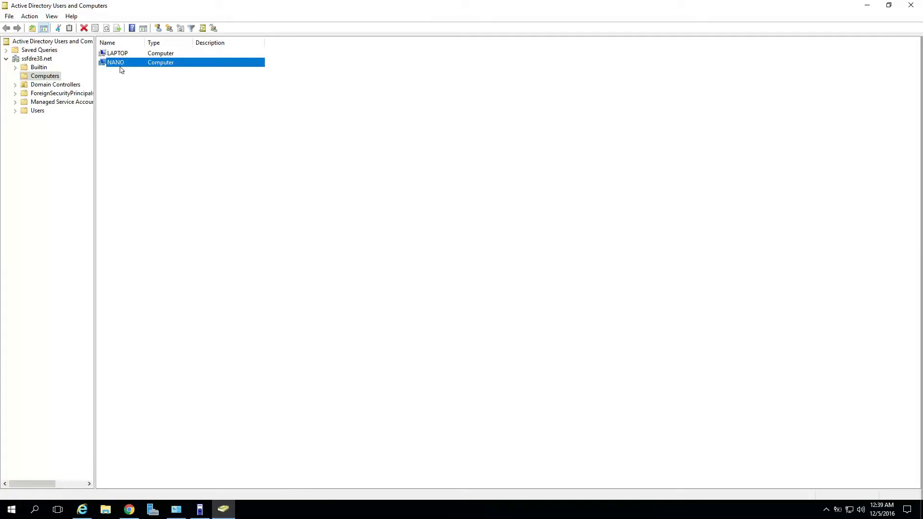
pyautogui.click(223, 509)
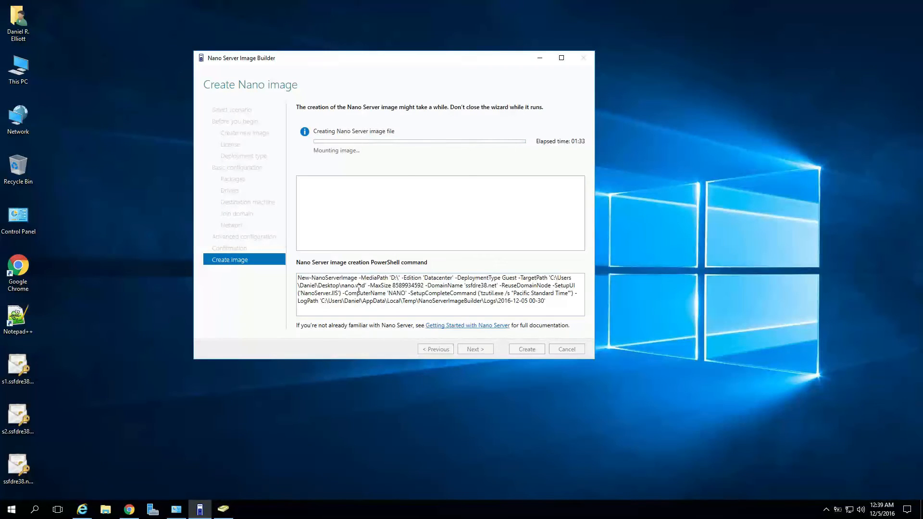
pyautogui.moveTo(408, 295); pyautogui.dragTo(342, 294)
pyautogui.click(223, 509)
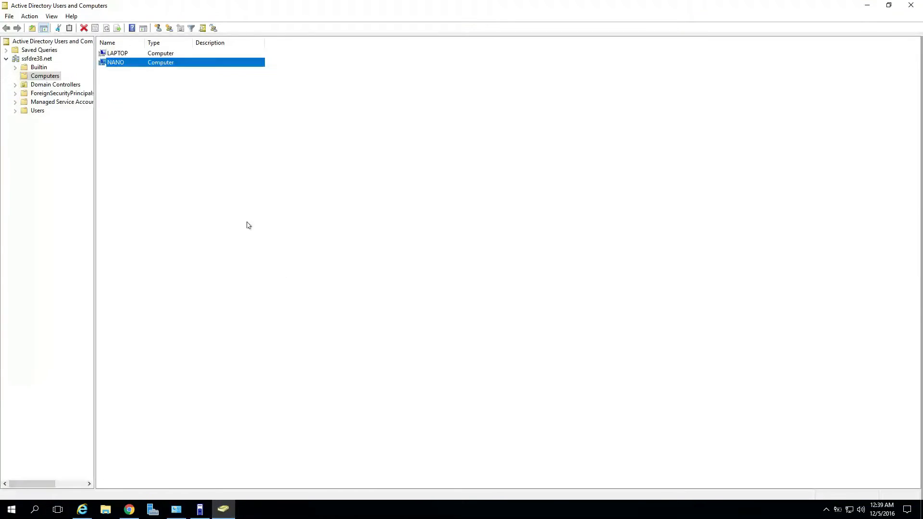
pyautogui.click(248, 224)
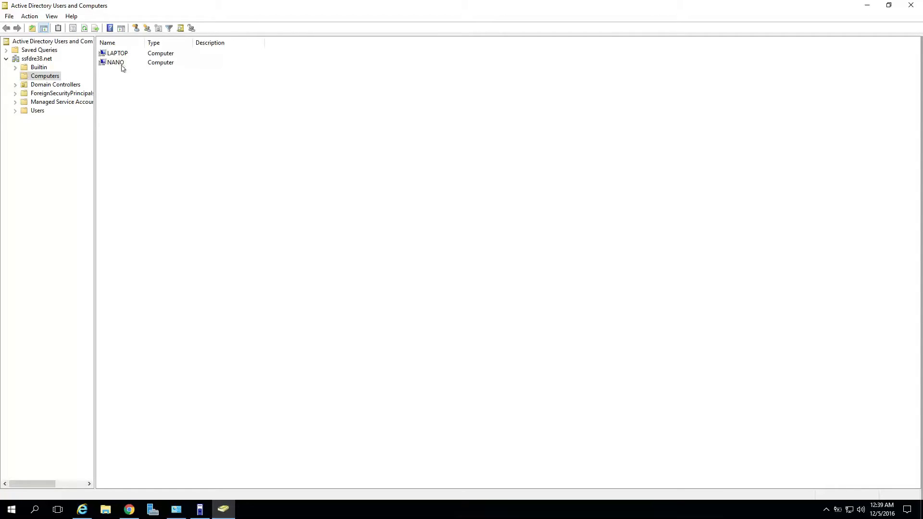
pyautogui.click(200, 511)
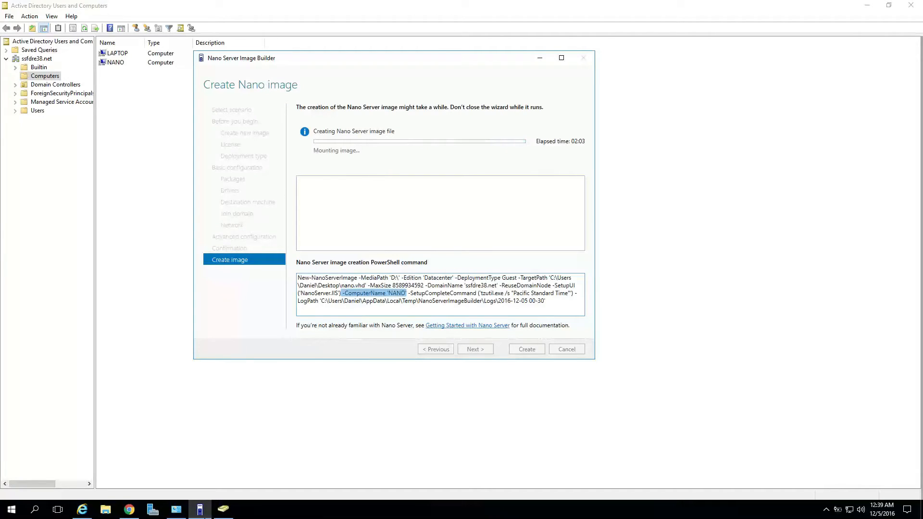
pyautogui.click(171, 516)
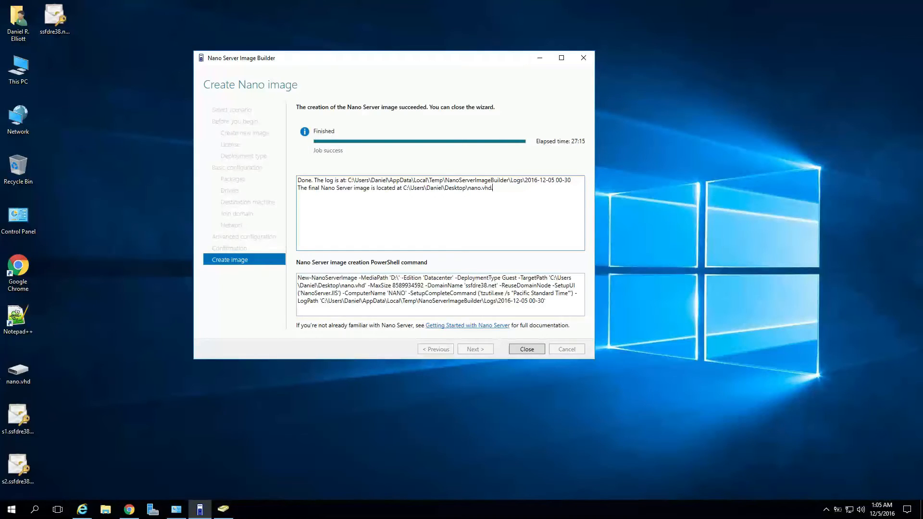
pyautogui.click(13, 365)
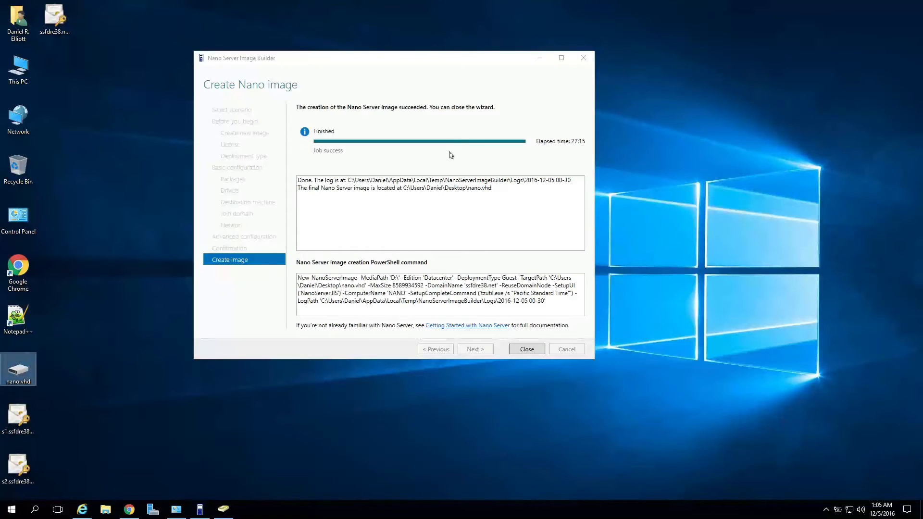
pyautogui.moveTo(472, 64); pyautogui.dragTo(689, 62)
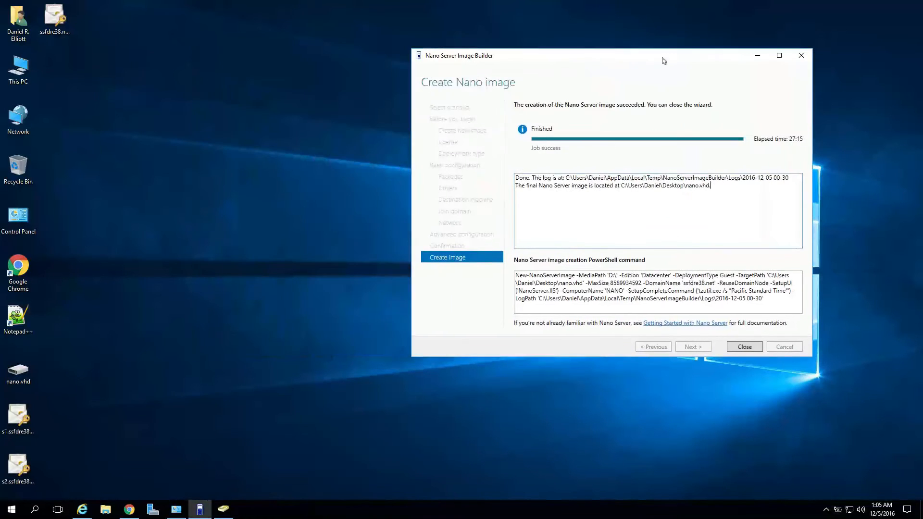
pyautogui.moveTo(757, 301); pyautogui.dragTo(501, 277)
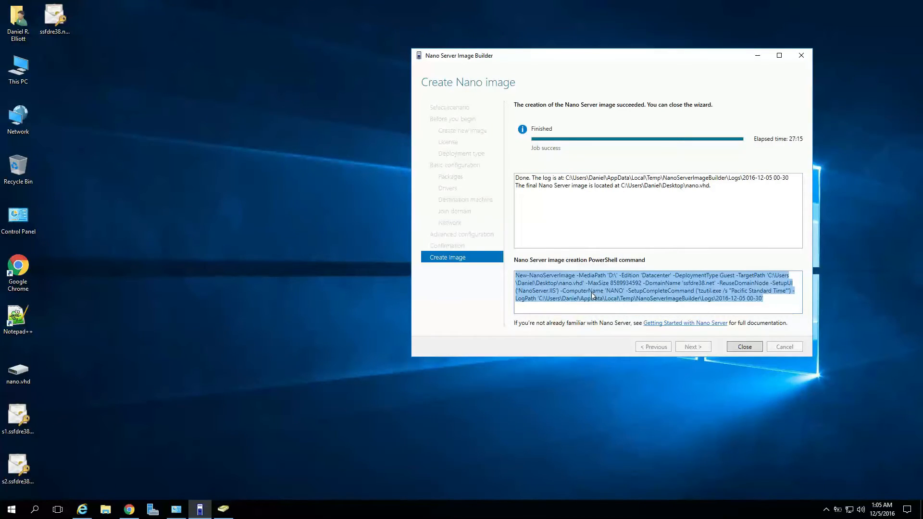
pyautogui.click(642, 285)
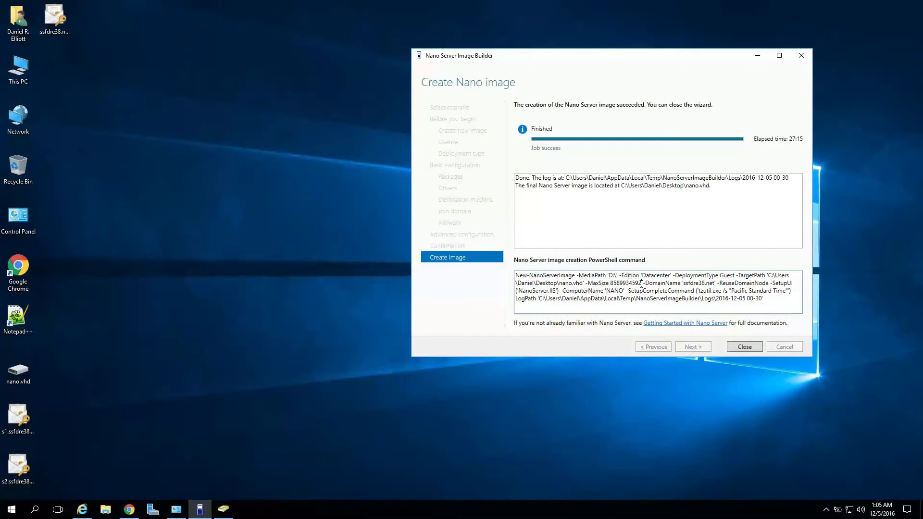
pyautogui.moveTo(641, 283); pyautogui.dragTo(609, 285)
# Close the finished Nano image builder and select nano.vhd on the desktop.
pyautogui.click(789, 292)
pyautogui.click(746, 347)
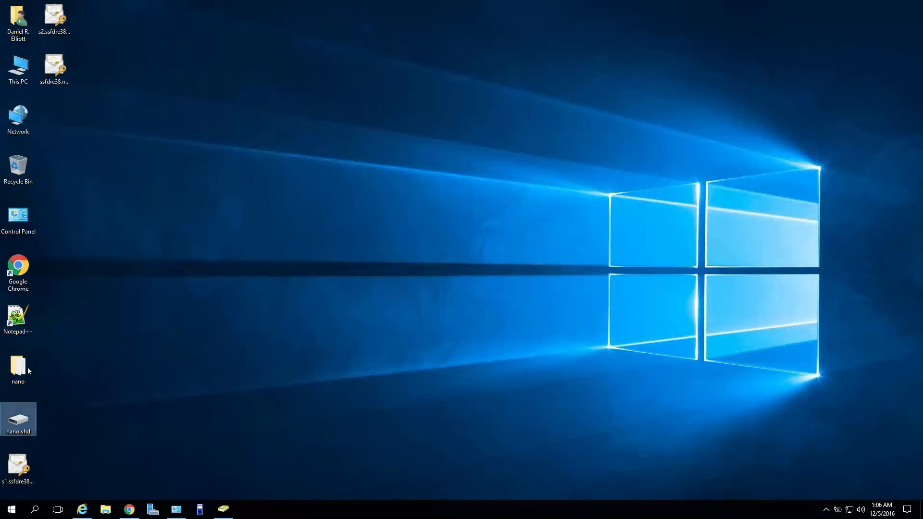
pyautogui.click(21, 423)
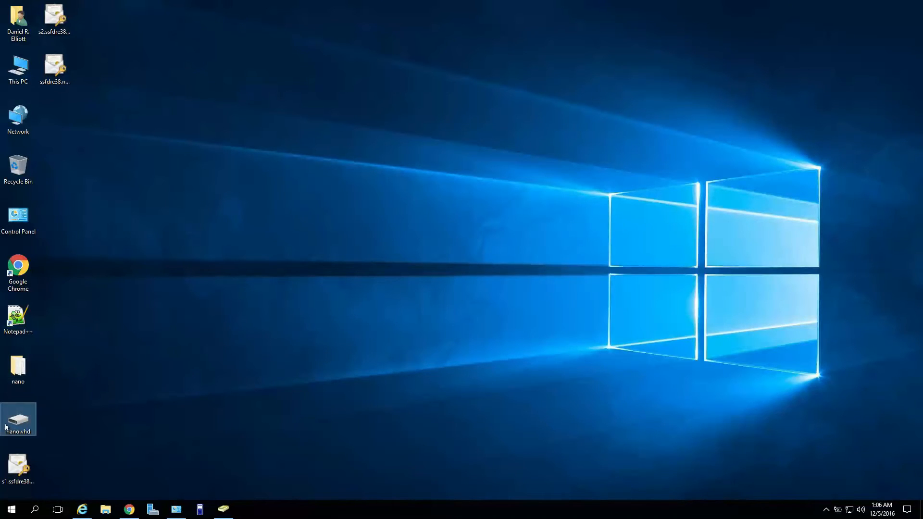
pyautogui.moveTo(7, 426); pyautogui.dragTo(35, 417)
# Open the nano folder to review its nine build logs, then close it and reselect nano.vhd.
pyautogui.click(13, 363)
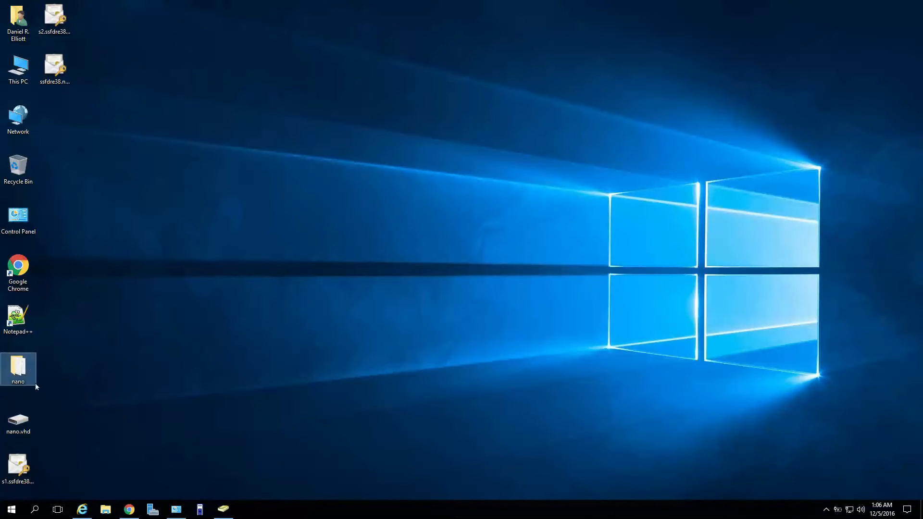
pyautogui.doubleClick(18, 362)
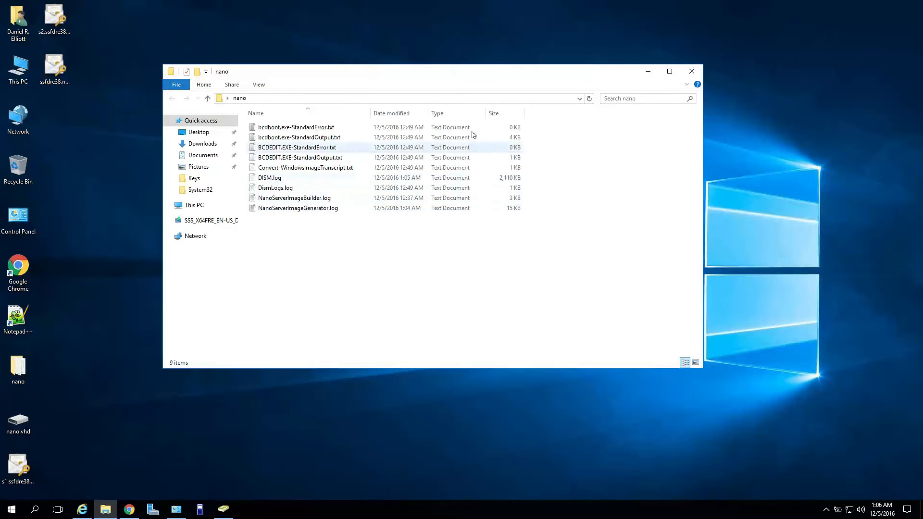
pyautogui.click(692, 72)
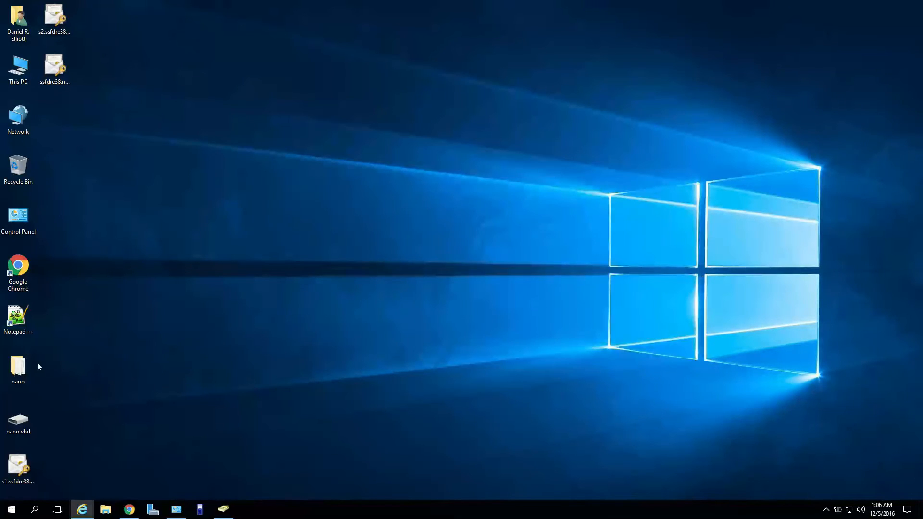
pyautogui.click(23, 428)
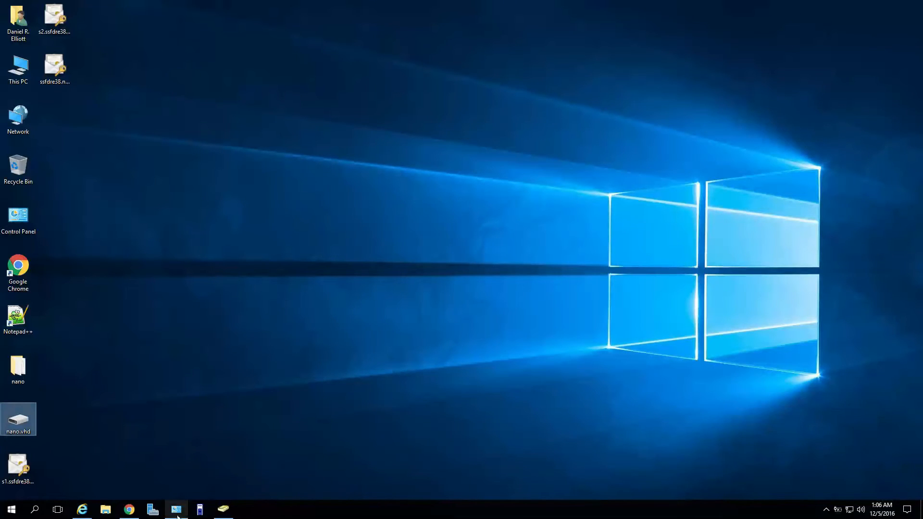
# Mount nano.vhd and review its properties.
pyautogui.doubleClick(24, 422)
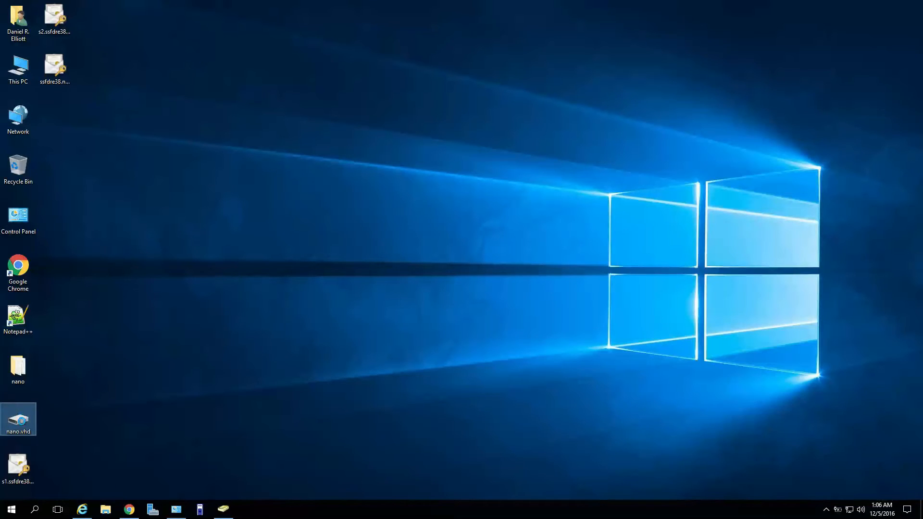
pyautogui.rightClick(24, 426)
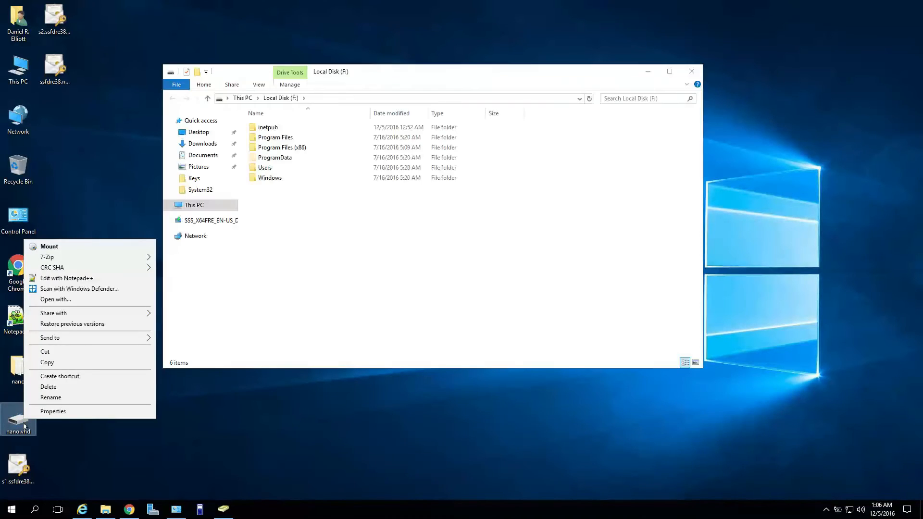
pyautogui.click(72, 412)
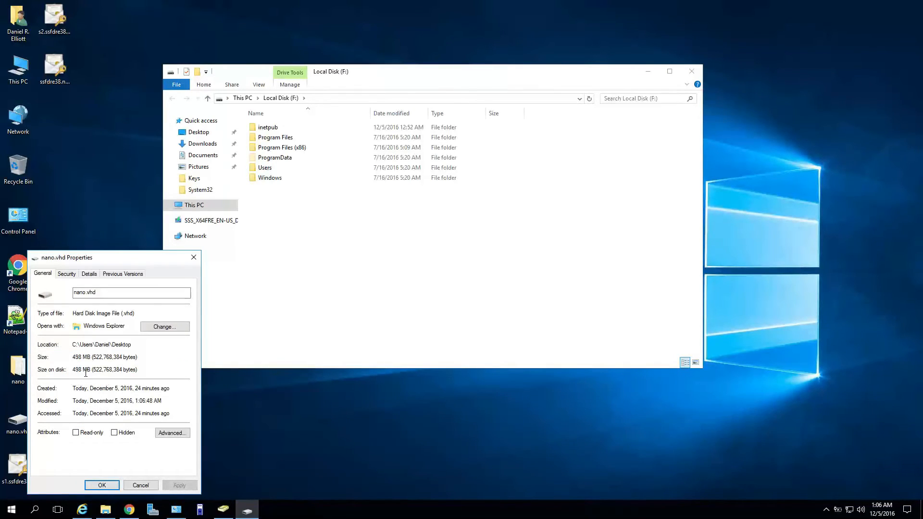
pyautogui.click(99, 486)
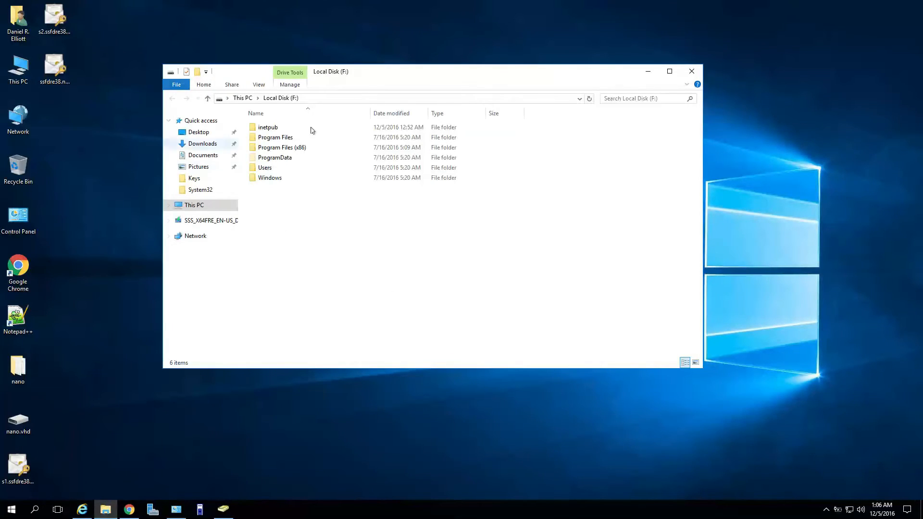
# Show This PC and select the mounted Local Disk (F:) with 7.49 GB free of 7.99 GB.
pyautogui.click(215, 209)
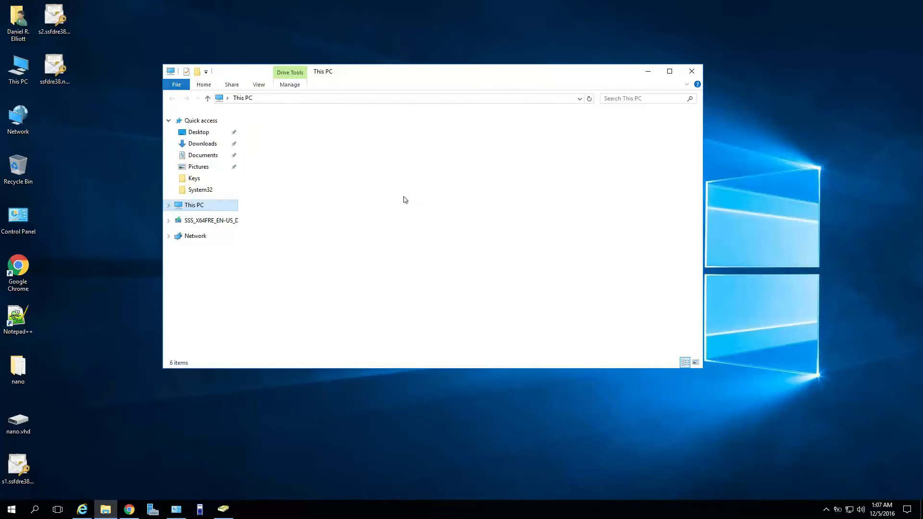
pyautogui.click(292, 236)
pyautogui.rightClick(291, 235)
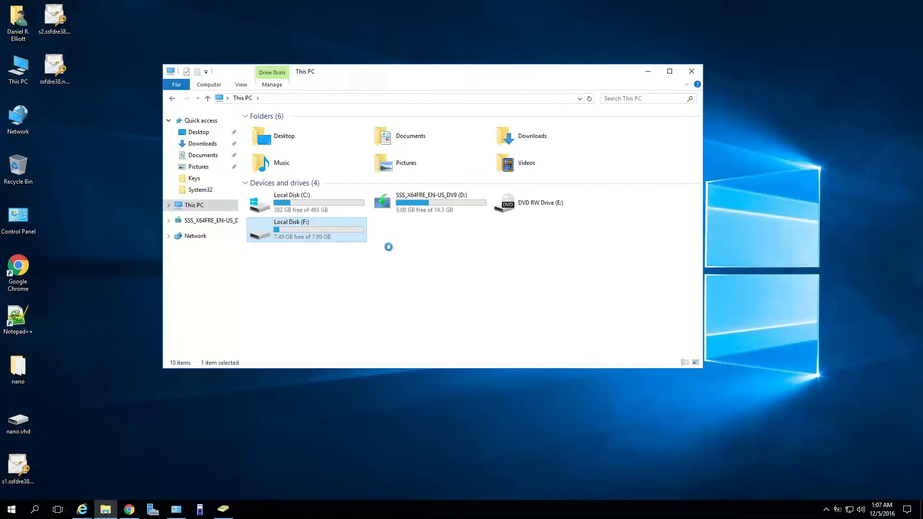
pyautogui.click(447, 277)
pyautogui.click(445, 275)
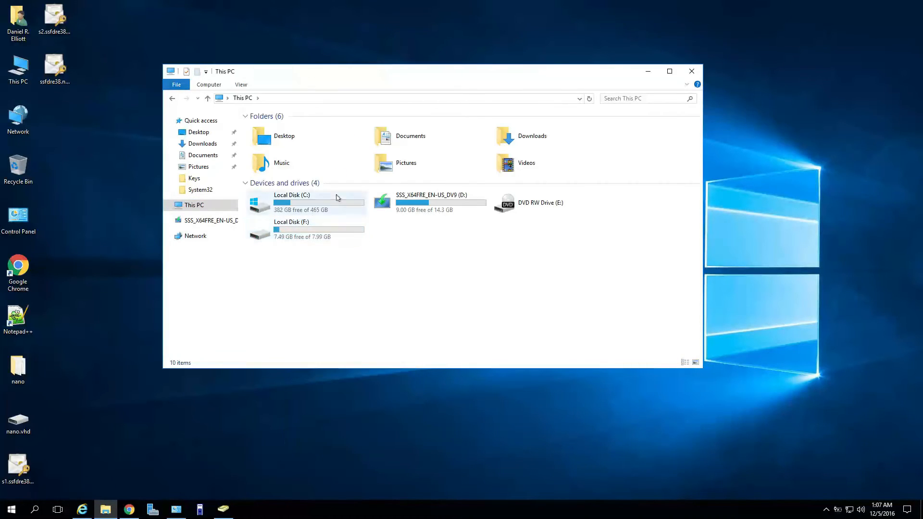
pyautogui.click(322, 238)
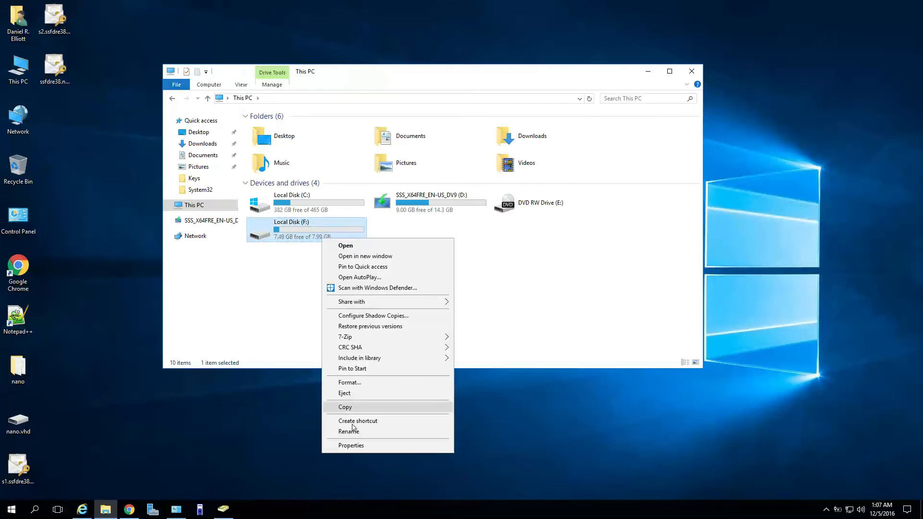
# Eject Local Disk (F:), close This PC, and launch Hyper-V Manager from Administrative Tools.
pyautogui.click(345, 394)
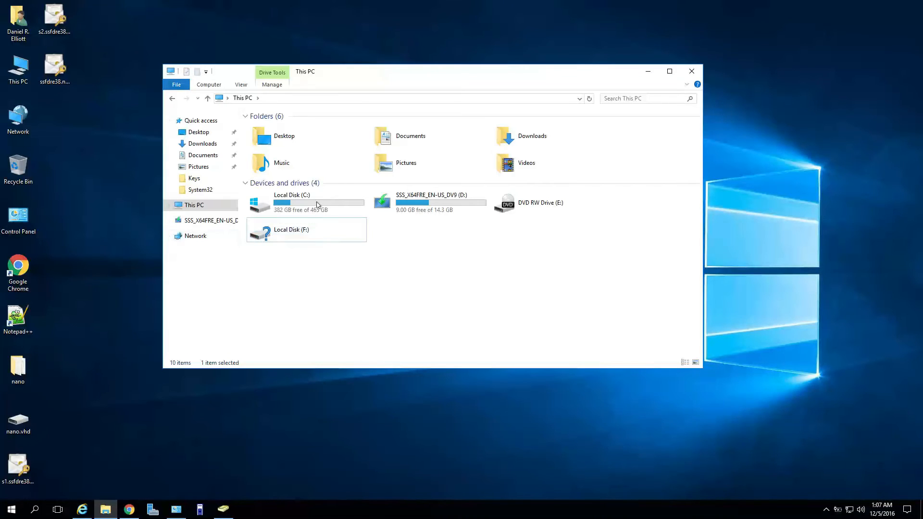
pyautogui.click(691, 70)
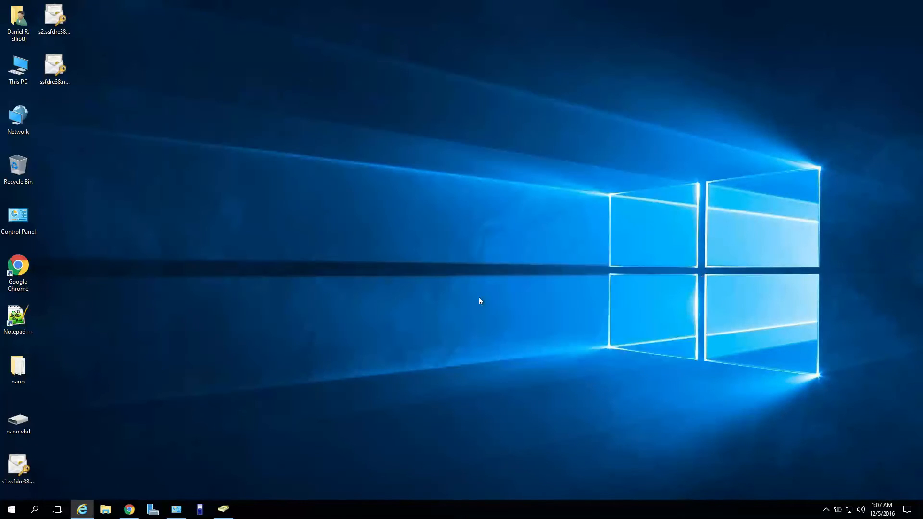
pyautogui.click(176, 510)
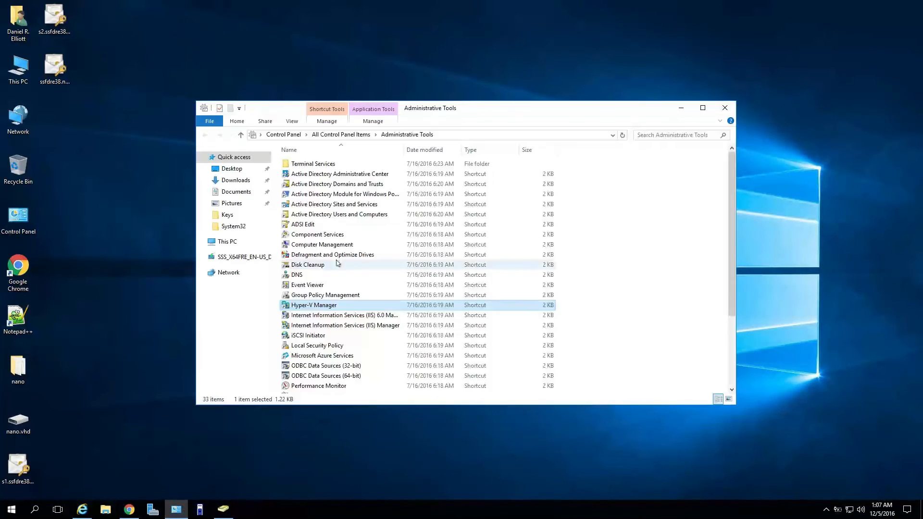
pyautogui.doubleClick(319, 308)
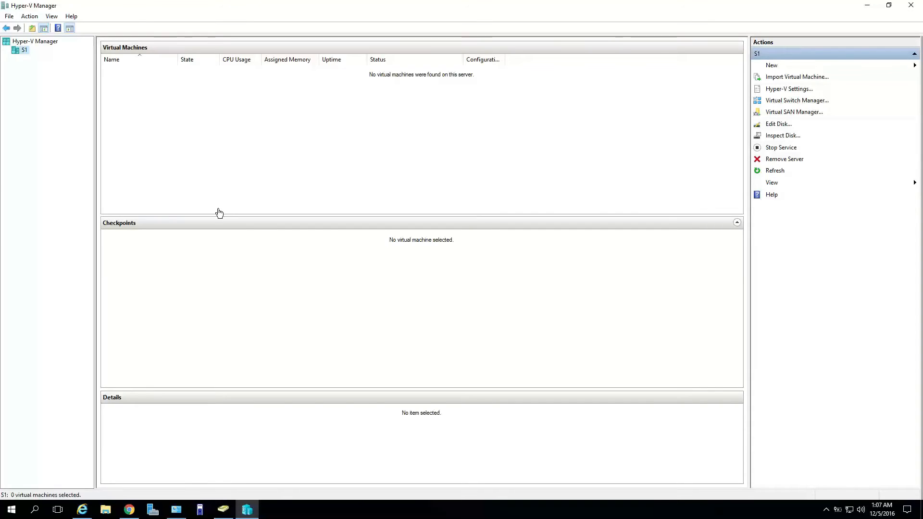
# Show the New menu choices in the Actions pane for server S1.
pyautogui.click(775, 67)
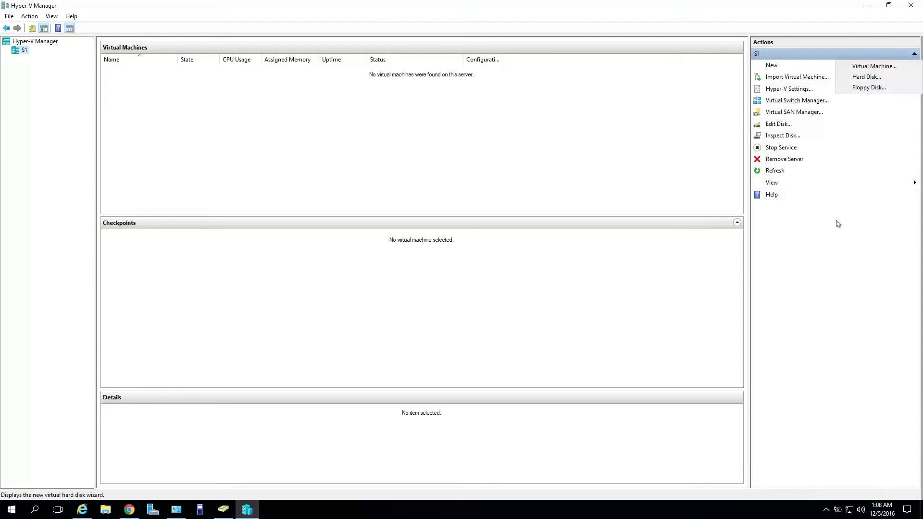
# Name the new virtual machine 'Nano', keep Generation 1, and turn off dynamic memory.
pyautogui.click(878, 66)
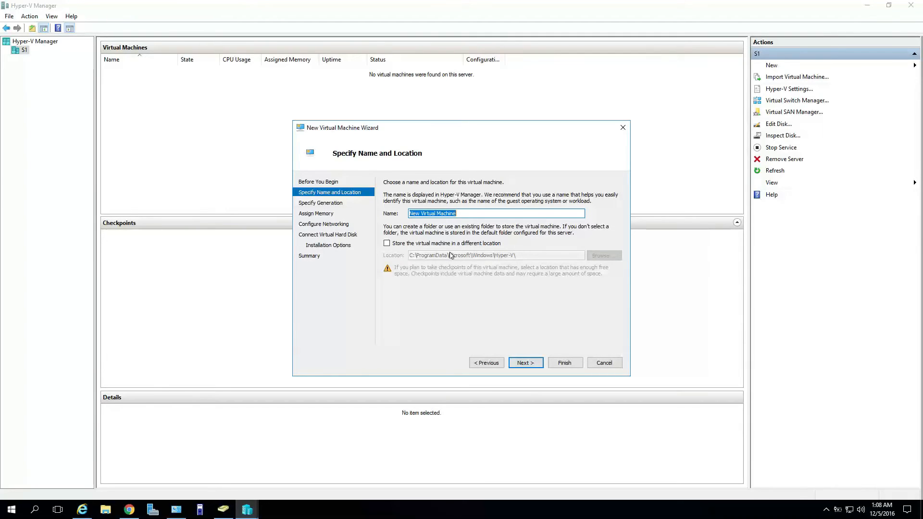
pyautogui.write('Nano')
pyautogui.press('Return')
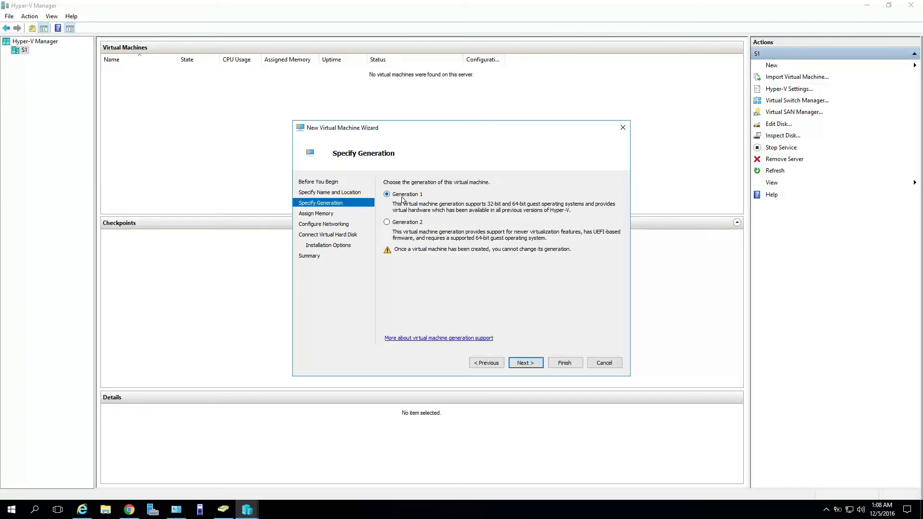
pyautogui.click(534, 364)
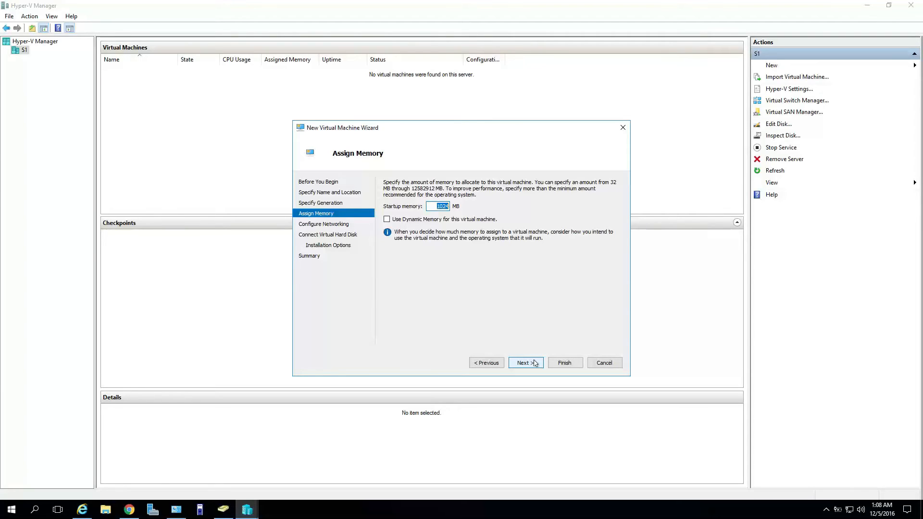
pyautogui.click(535, 363)
pyautogui.click(495, 363)
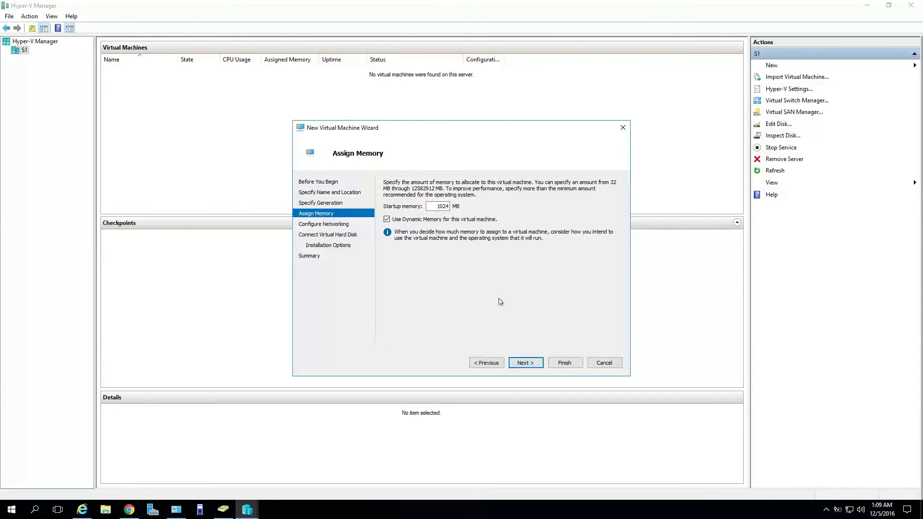
pyautogui.click(462, 220)
pyautogui.click(519, 363)
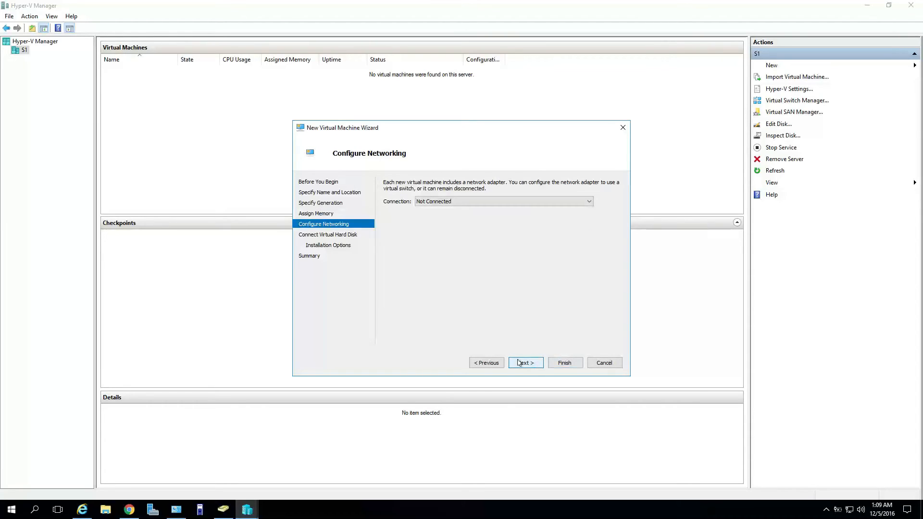
# Connect it to the Realtek virtual switch, attach the existing Desktop nano.vhd, and create the VM.
pyautogui.click(527, 202)
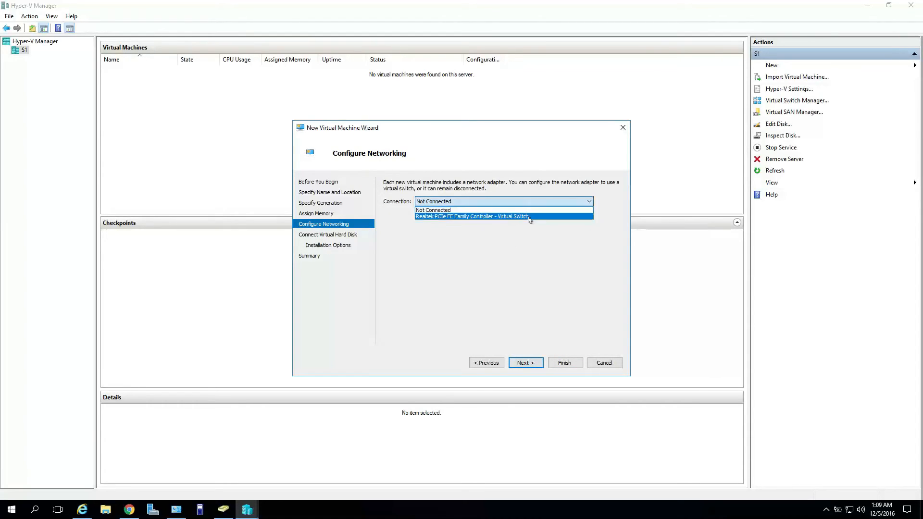
pyautogui.click(529, 217)
pyautogui.click(532, 364)
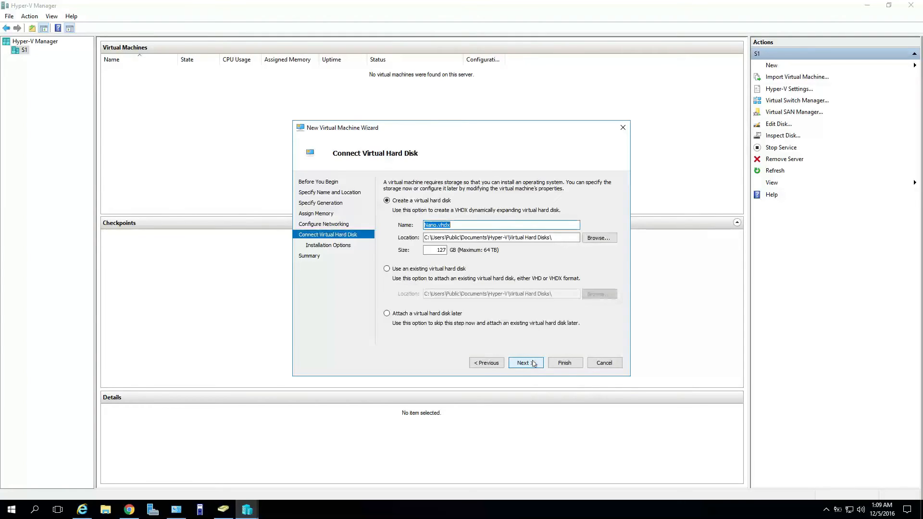
pyautogui.click(463, 270)
pyautogui.click(591, 292)
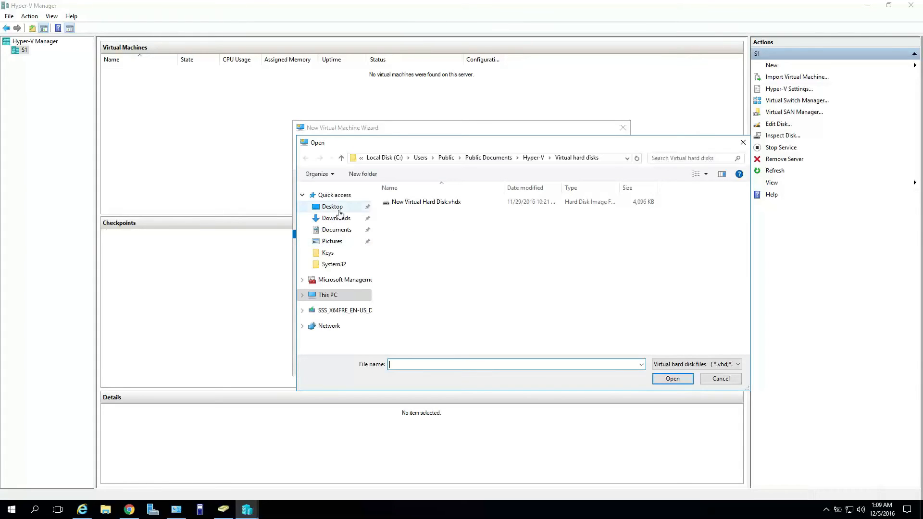
pyautogui.click(338, 210)
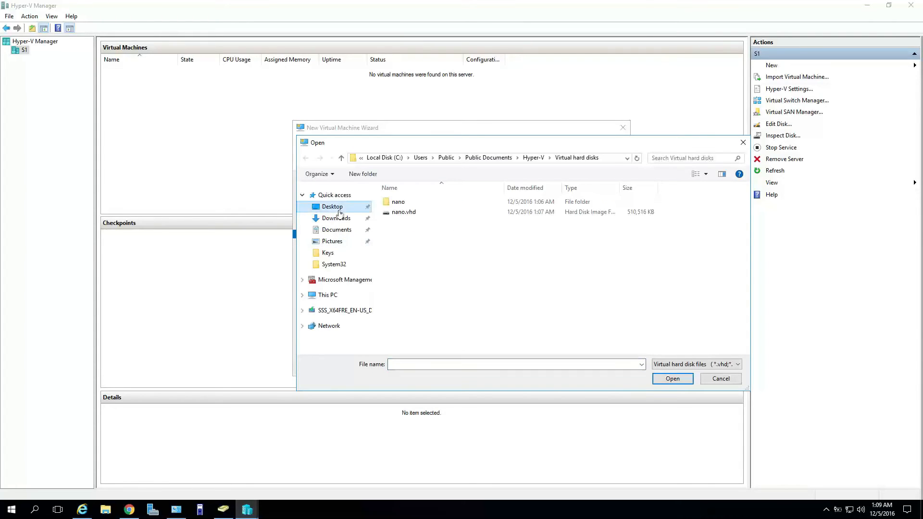
pyautogui.click(410, 213)
pyautogui.click(673, 379)
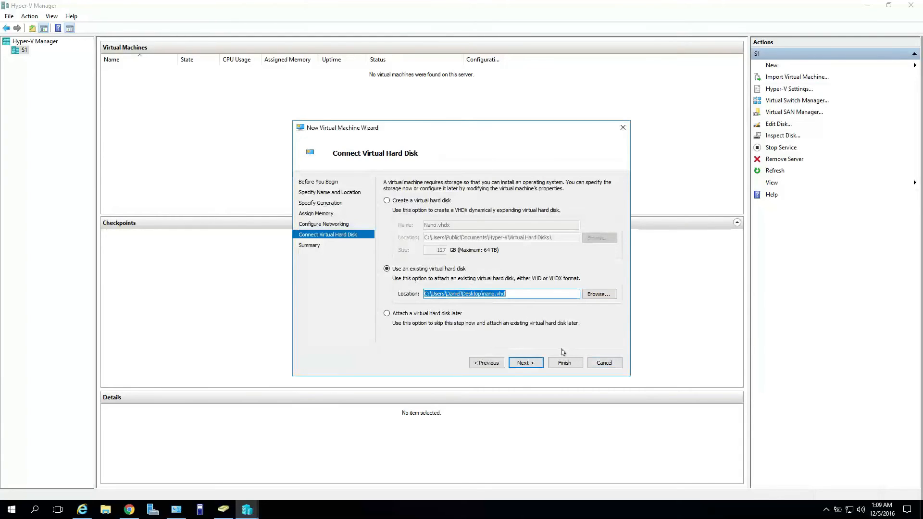
pyautogui.click(527, 363)
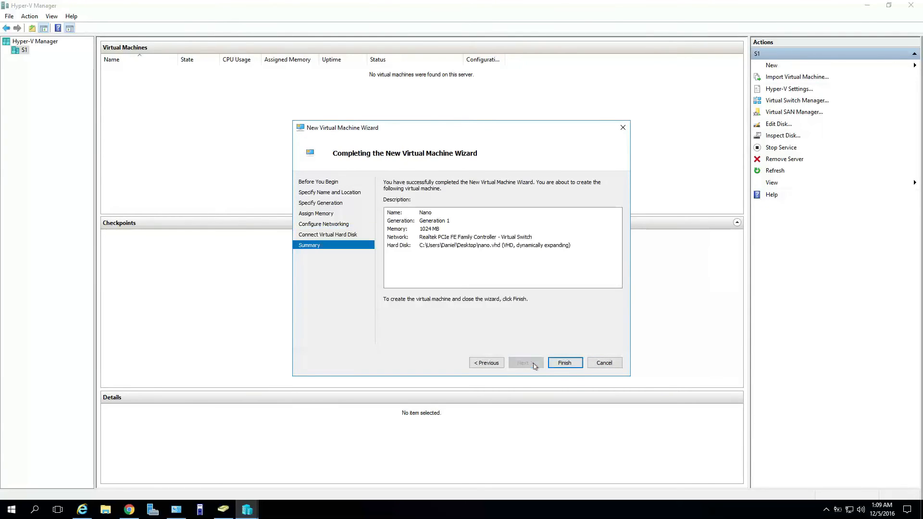
pyautogui.click(558, 364)
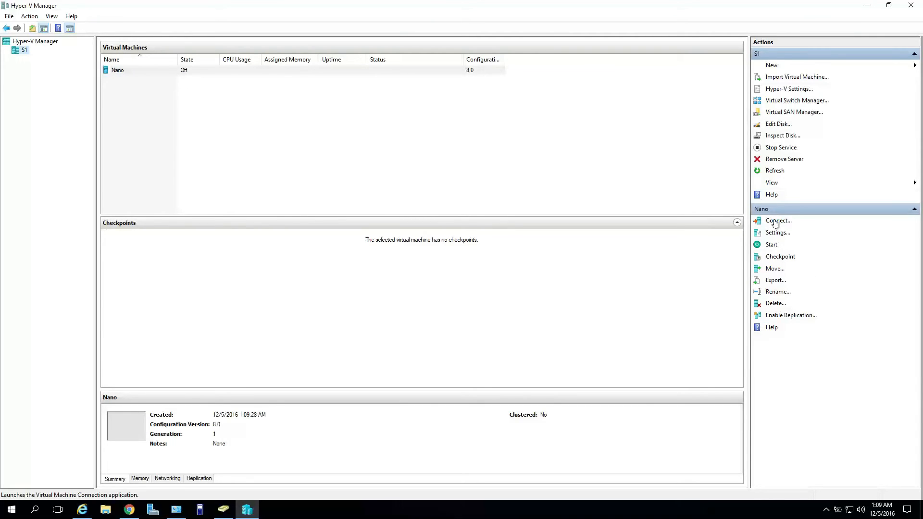
# Connect to the Nano VM and check the NANO computer account in Active Directory Users and Computers.
pyautogui.click(775, 221)
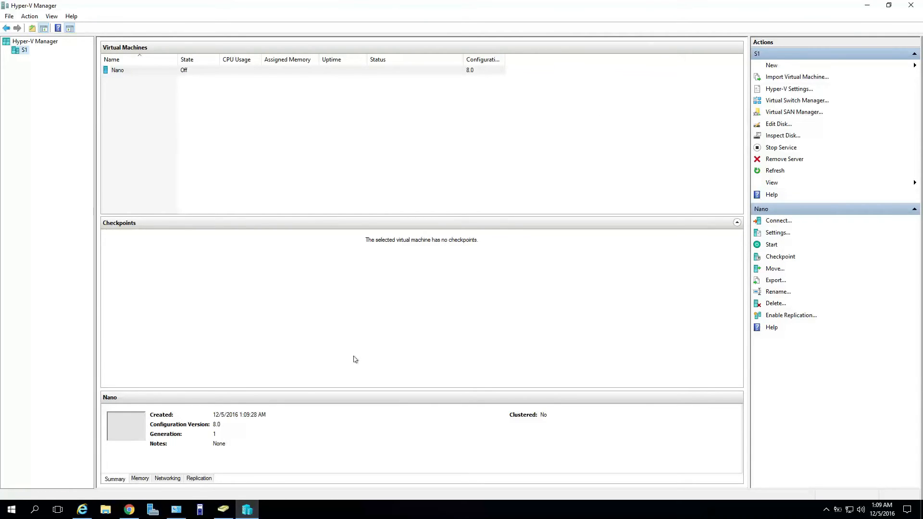
pyautogui.click(225, 509)
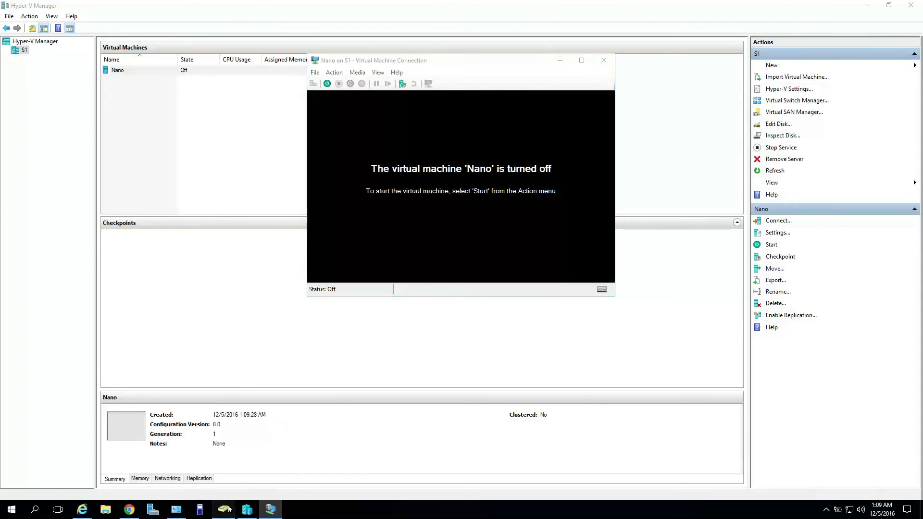
pyautogui.click(122, 63)
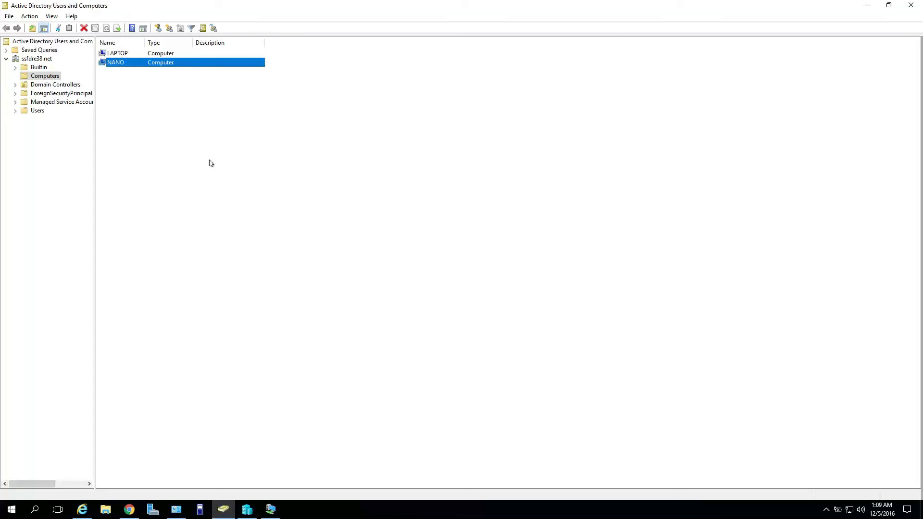
pyautogui.click(867, 5)
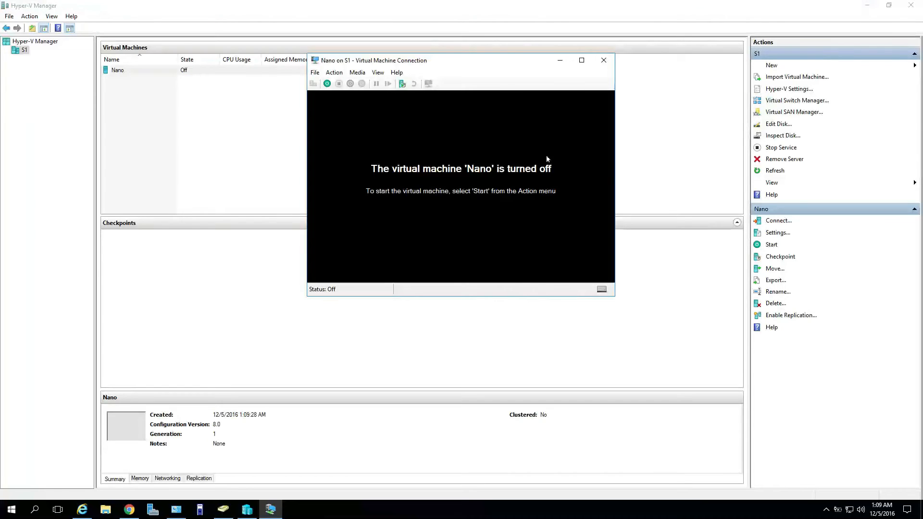
# Start the Nano VM and move its connection window to uncover the VM list.
pyautogui.click(327, 84)
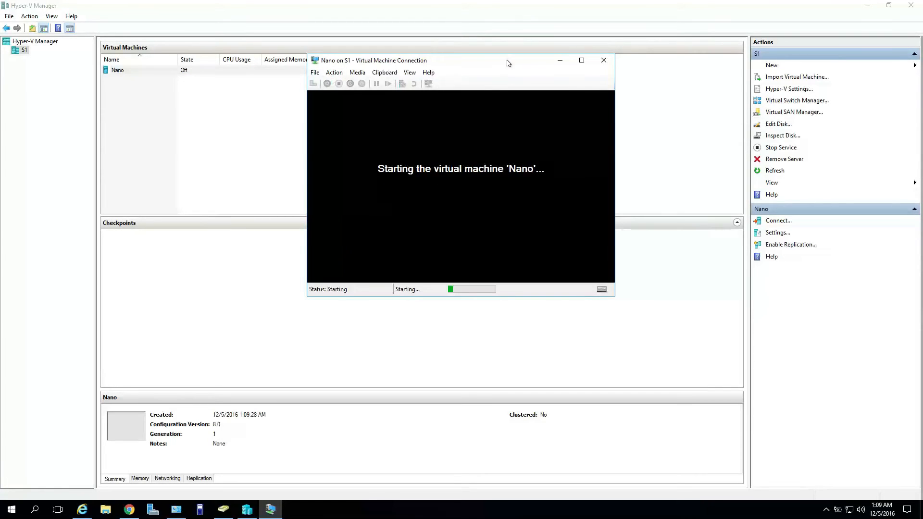
pyautogui.moveTo(508, 62); pyautogui.dragTo(403, 24)
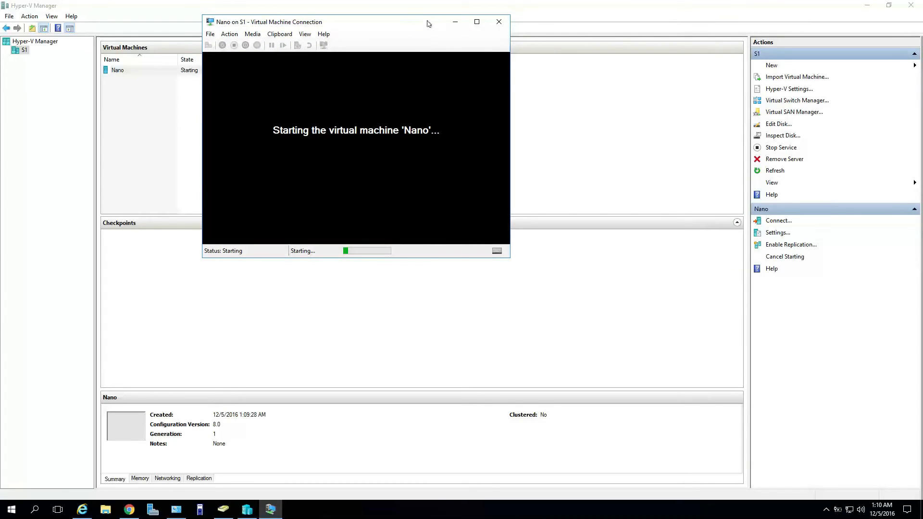
pyautogui.moveTo(426, 25); pyautogui.dragTo(661, 39)
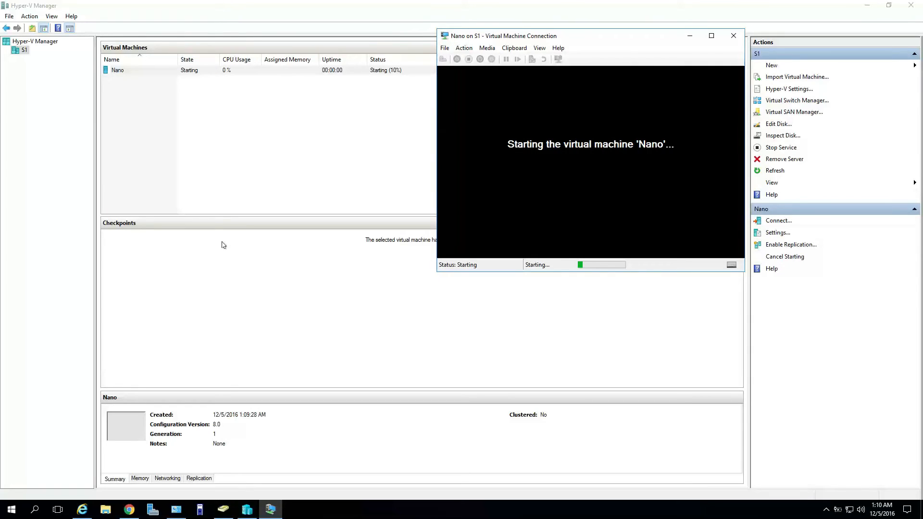
pyautogui.rightClick(11, 508)
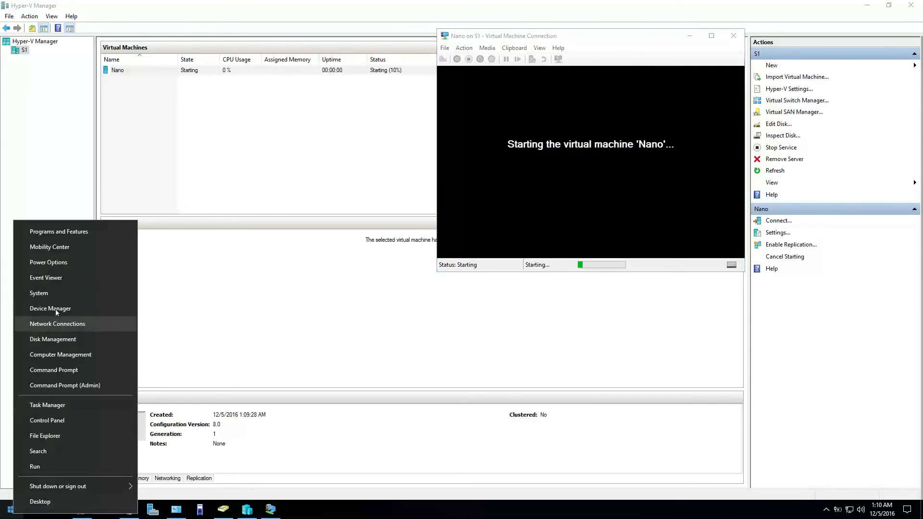
pyautogui.click(57, 293)
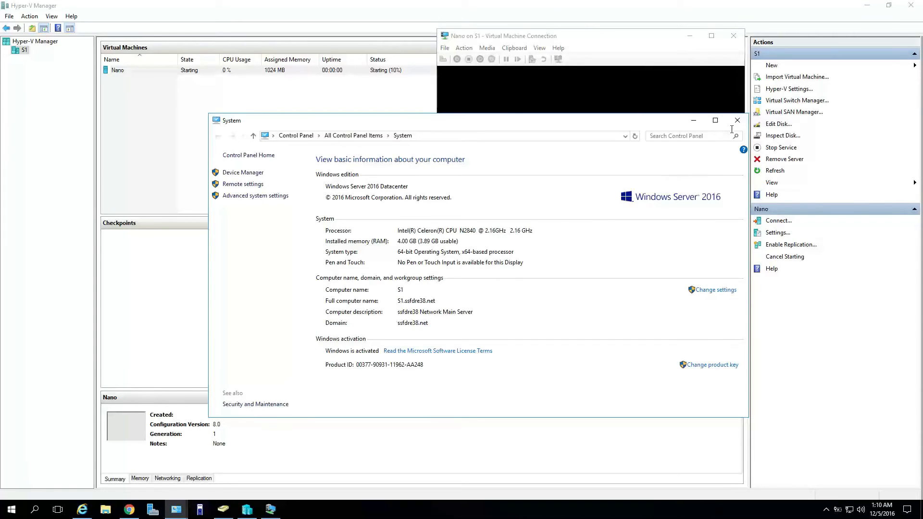
pyautogui.click(258, 173)
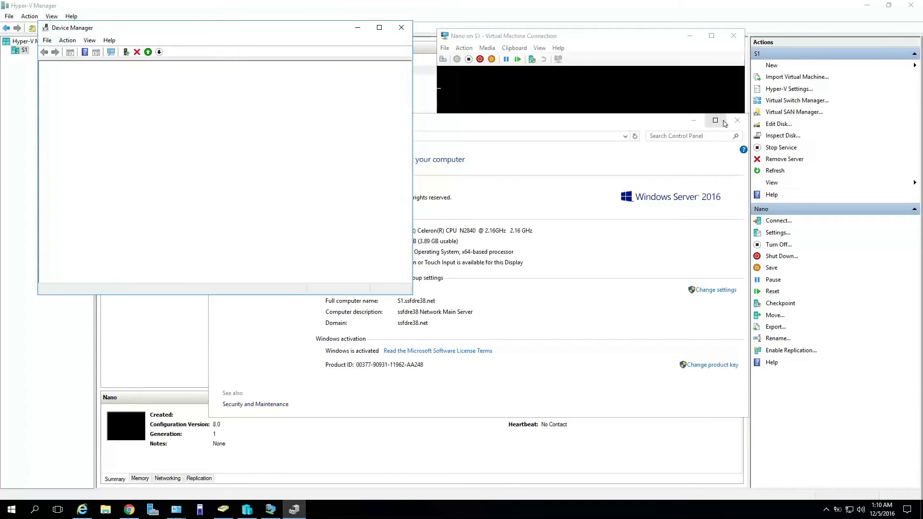
pyautogui.click(715, 140)
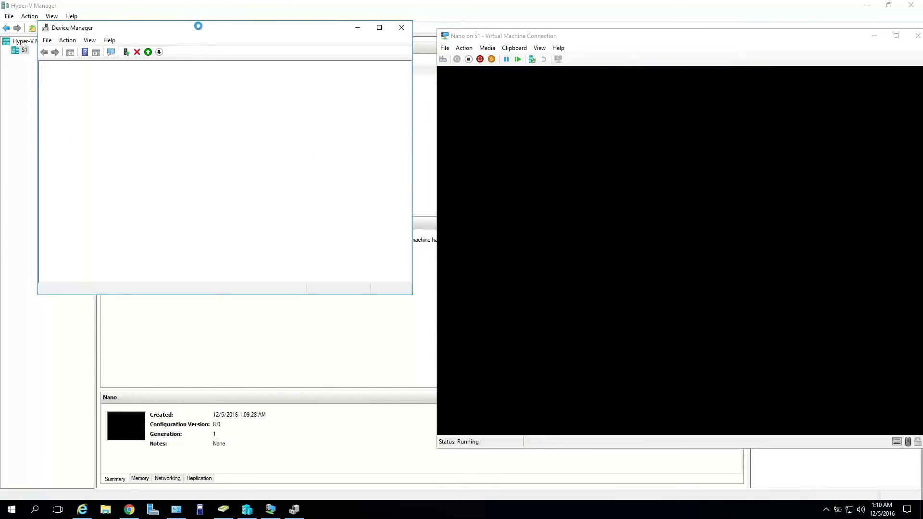
pyautogui.moveTo(676, 36); pyautogui.dragTo(626, 43)
pyautogui.click(302, 28)
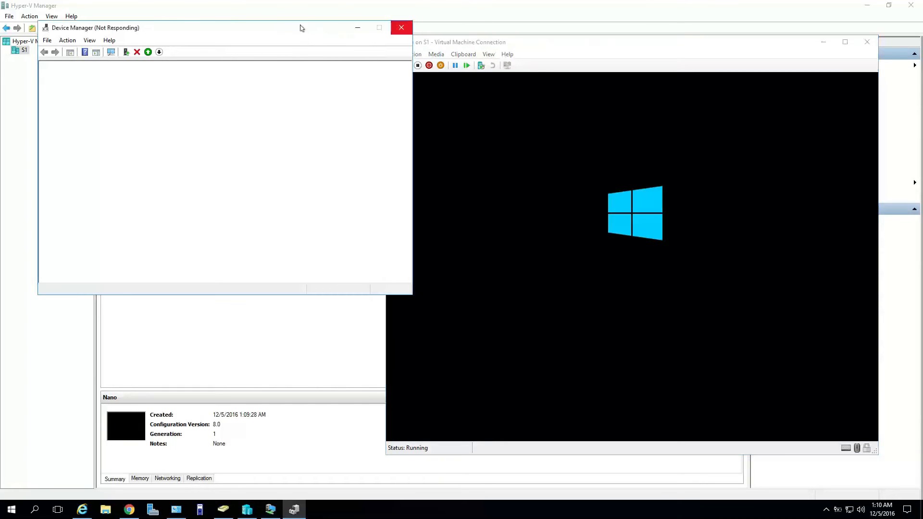
pyautogui.moveTo(301, 28); pyautogui.dragTo(273, 29)
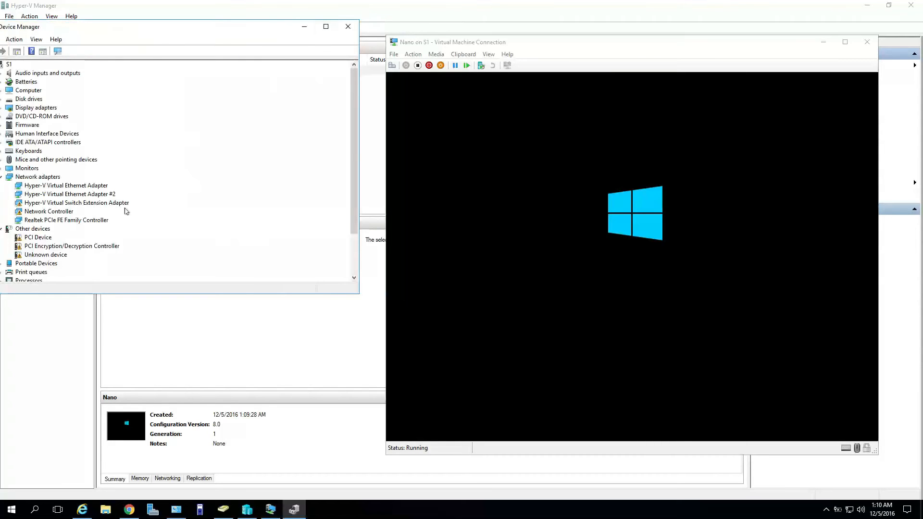
pyautogui.moveTo(175, 28); pyautogui.dragTo(231, 29)
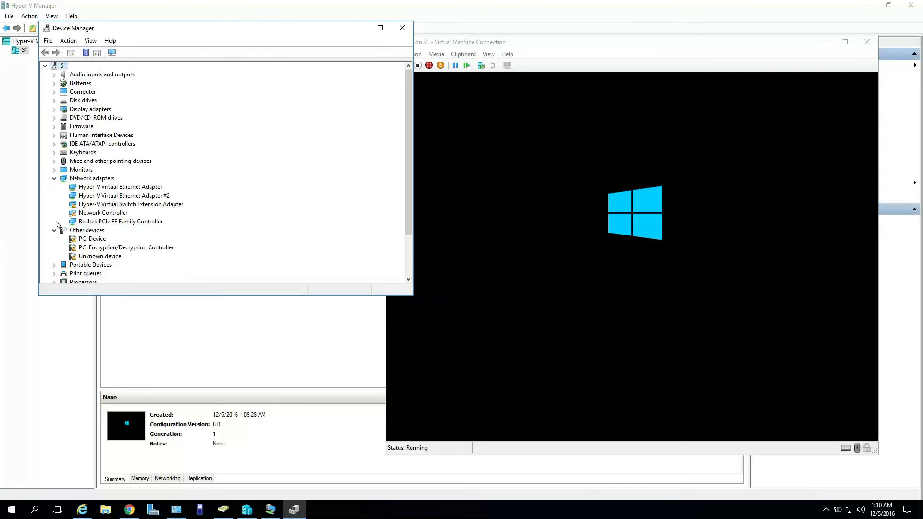
pyautogui.click(54, 231)
pyautogui.click(54, 170)
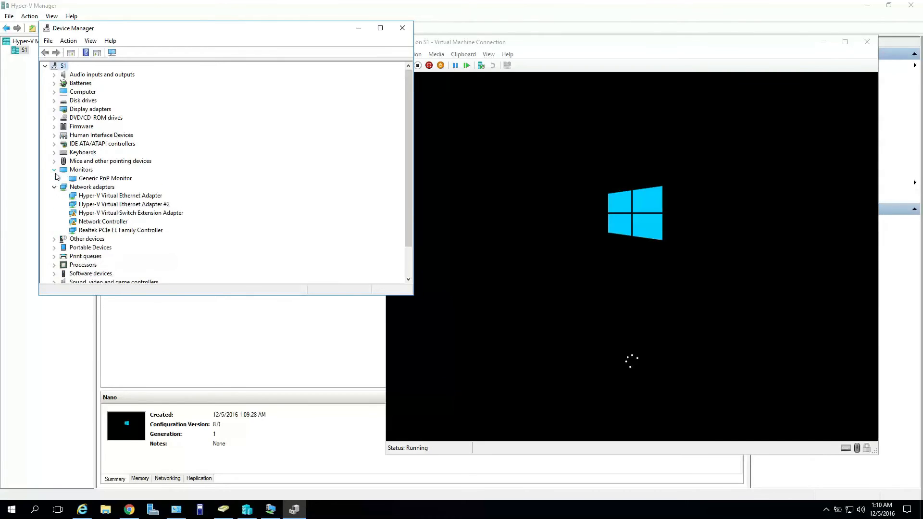
pyautogui.click(55, 187)
pyautogui.click(54, 170)
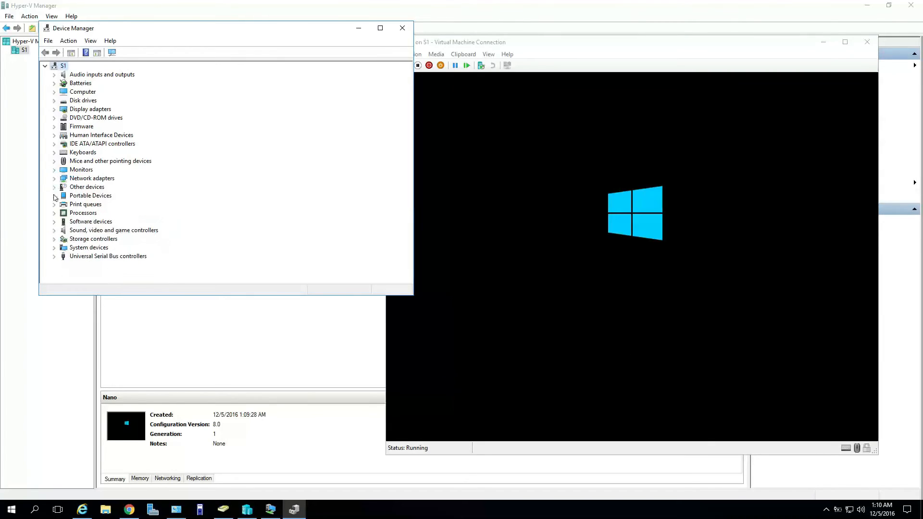
pyautogui.click(54, 213)
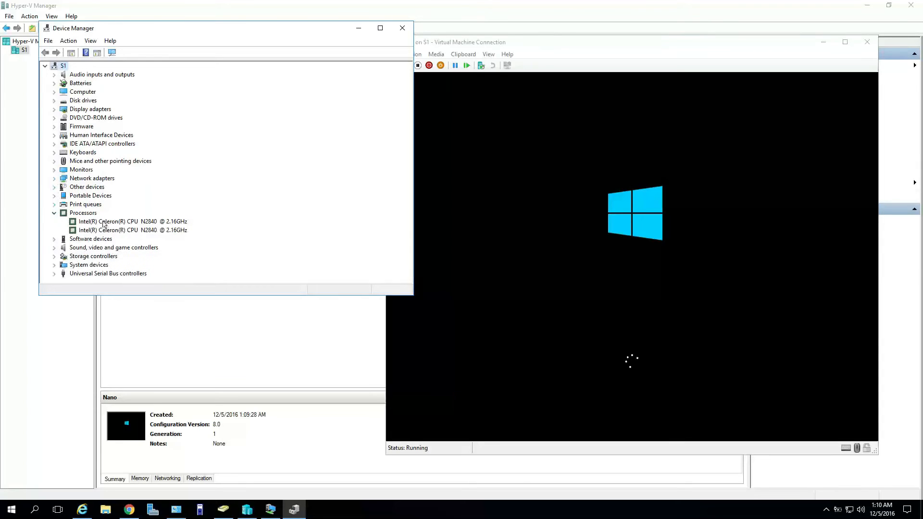
pyautogui.click(54, 213)
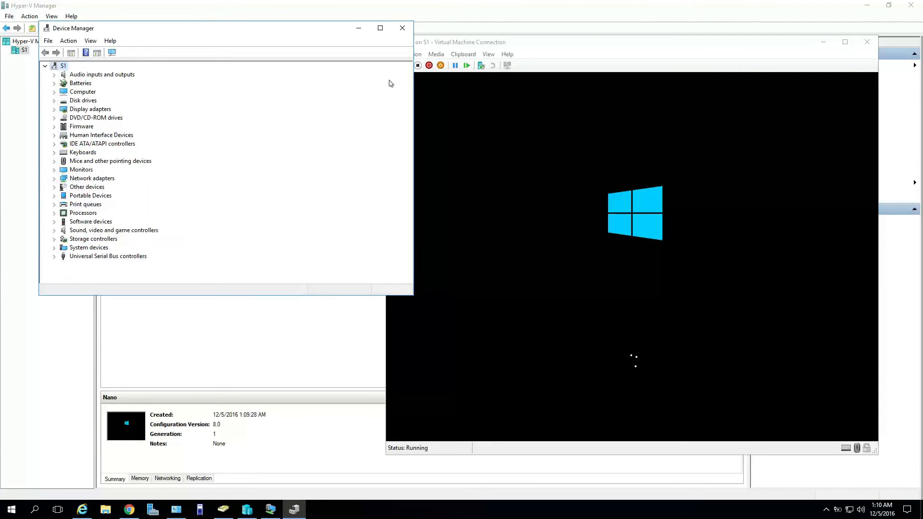
pyautogui.click(400, 30)
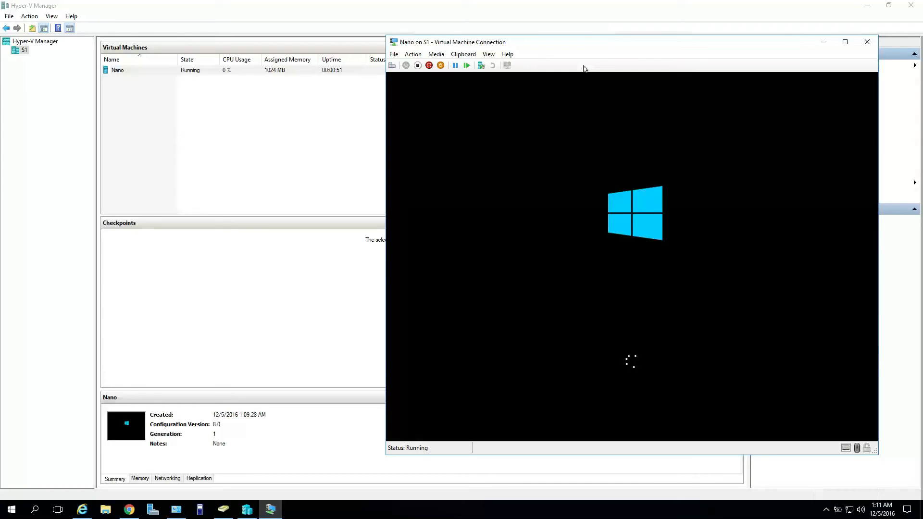
# Shift the VM Connection window slightly while Nano boots to its login screen.
pyautogui.moveTo(601, 43)
pyautogui.mouseDown()
pyautogui.moveTo(563, 45)
pyautogui.moveTo(518, 99)
pyautogui.moveTo(567, 30)
pyautogui.moveTo(610, 28)
pyautogui.mouseUp()
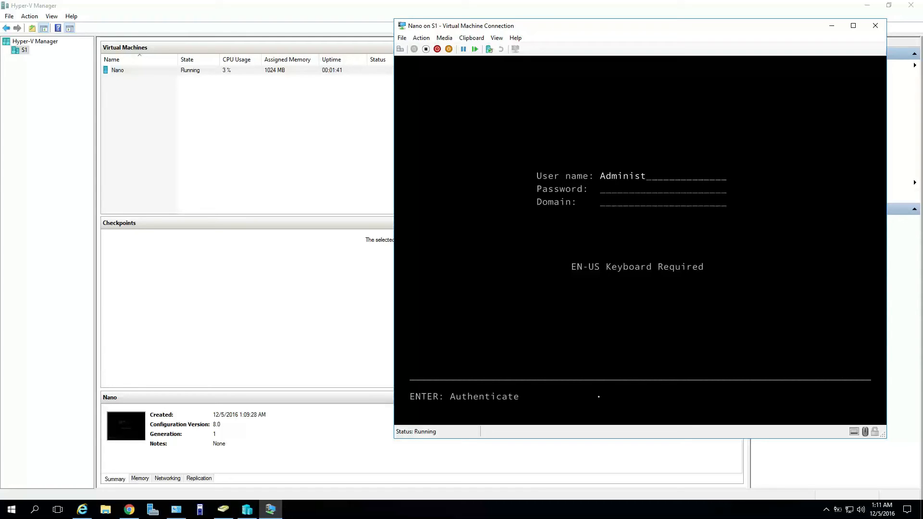
# Sign in to the Recovery Console as Administrator with the account password.
pyautogui.write('tor')
pyautogui.press('Return')
pyautogui.press('BackSpace')
pyautogui.press('BackSpace')
pyautogui.press('BackSpace')
pyautogui.press('BackSpace')
pyautogui.press('BackSpace')
pyautogui.press('BackSpace')
pyautogui.write('ministra******')
pyautogui.press('Return')
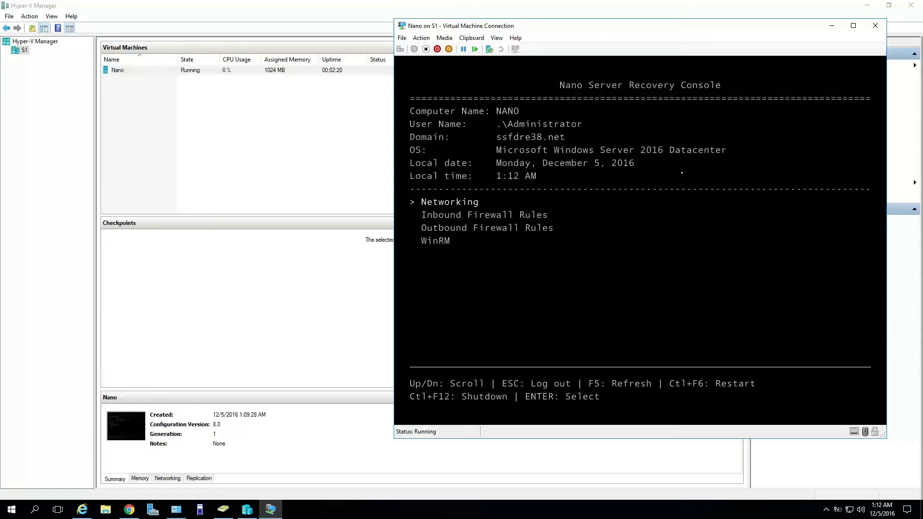
# View the WinRM reset page, return to the menu without resetting, and log out.
pyautogui.press('Down')
pyautogui.press('Down')
pyautogui.press('Down')
pyautogui.press('Return')
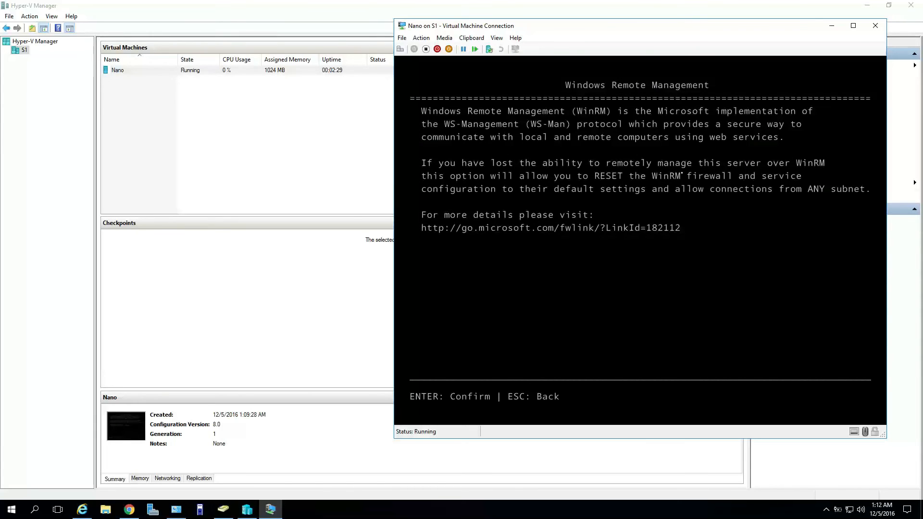
pyautogui.press('Escape')
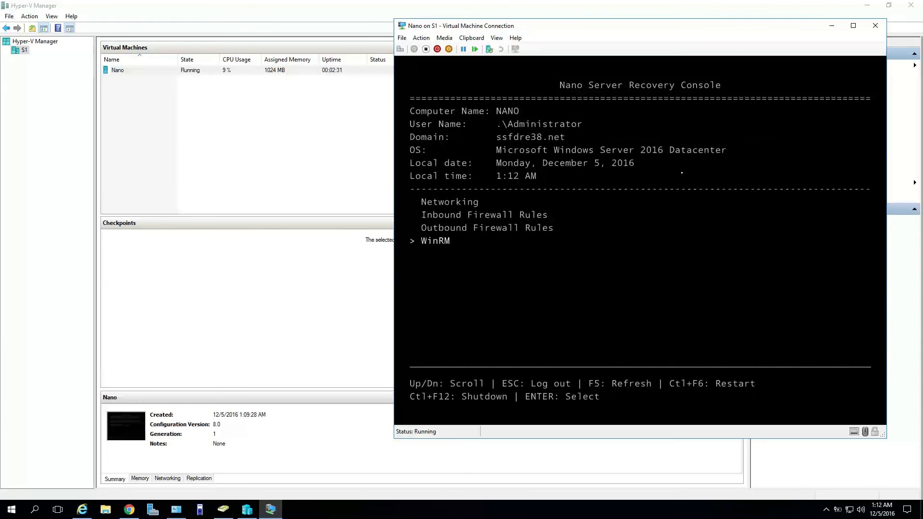
pyautogui.press('Escape')
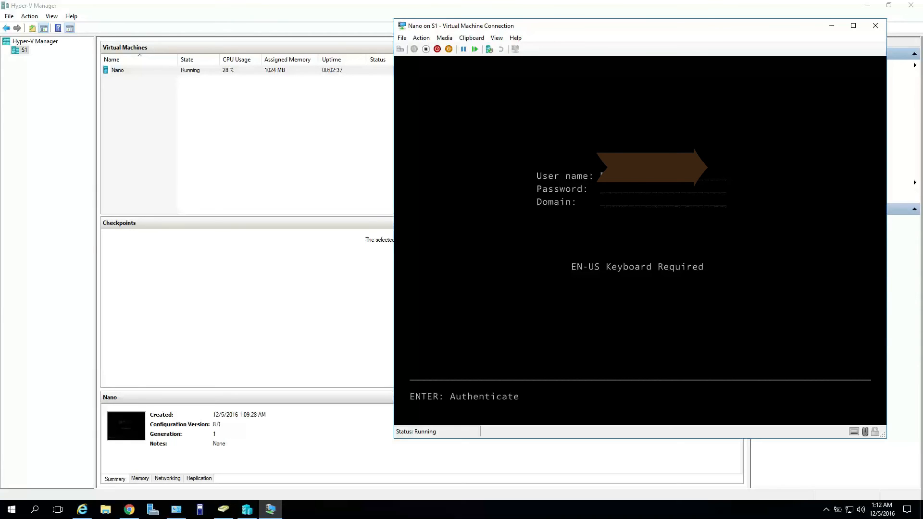
# Sign in with the account password on domain ssfdre38.net, then log out.
pyautogui.write('**************')
pyautogui.press('Tab')
pyautogui.write('ssfdre3')
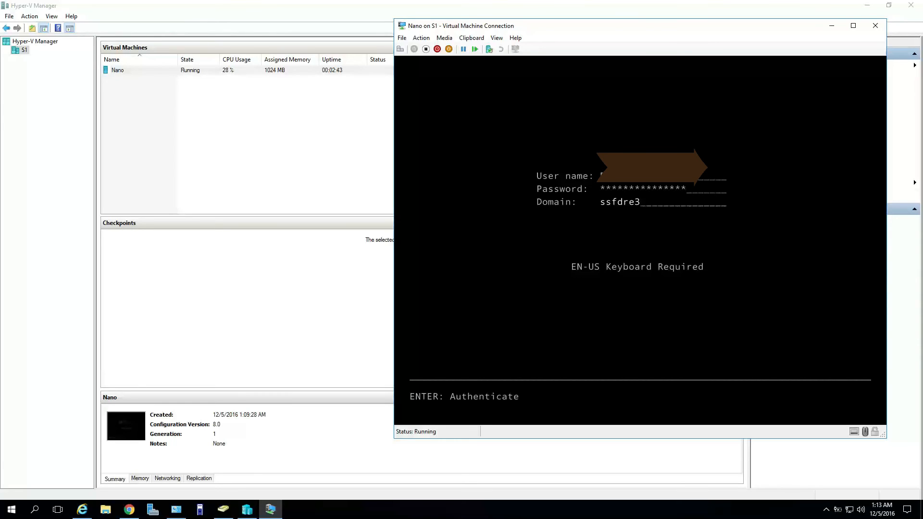
pyautogui.write('8.net')
pyautogui.press('Return')
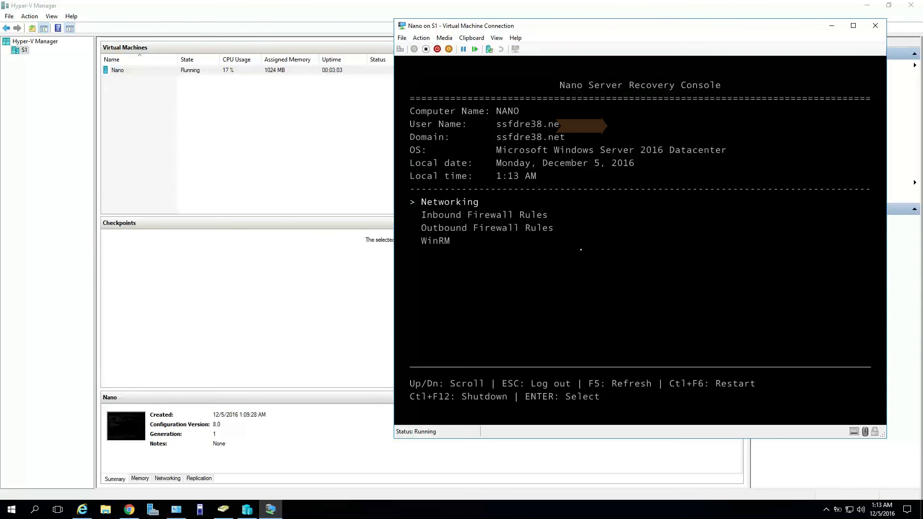
pyautogui.press('Escape')
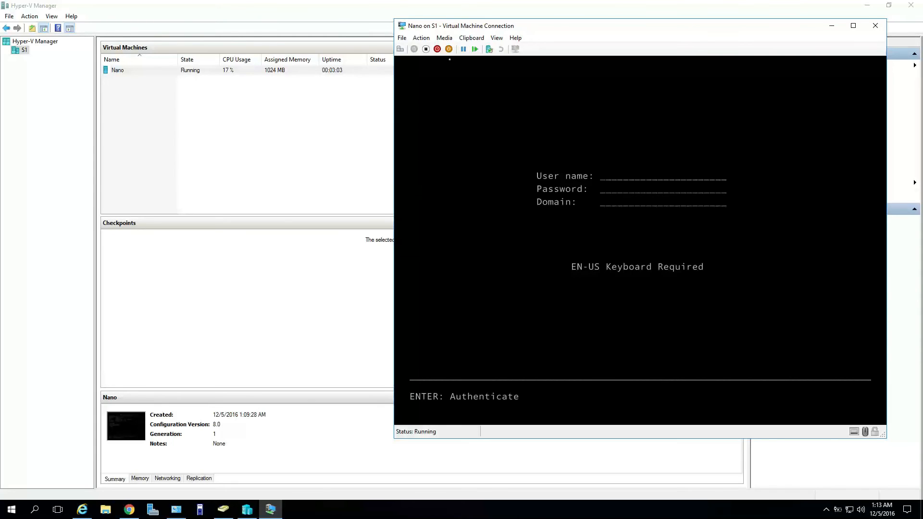
# Close Nano's VM Connection window and minimize Hyper-V Manager to reveal Administrative Tools.
pyautogui.click(402, 38)
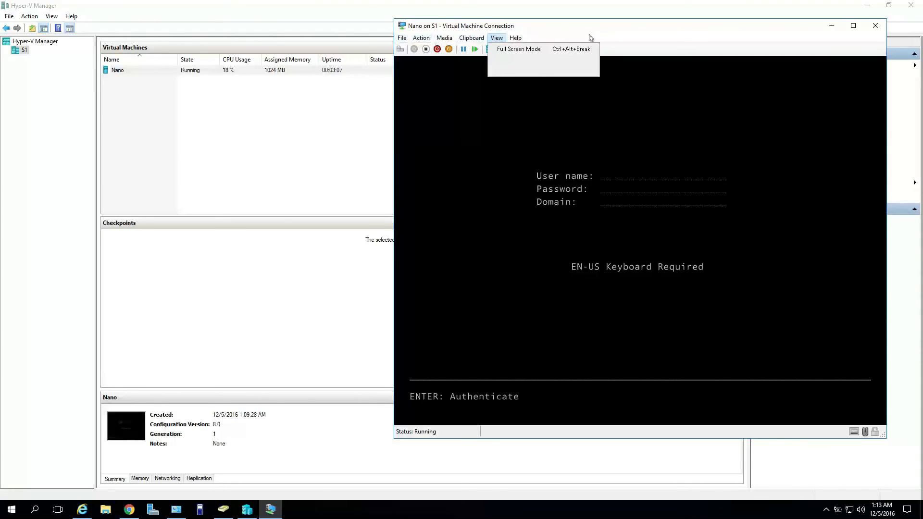
pyautogui.click(700, 38)
pyautogui.click(840, 30)
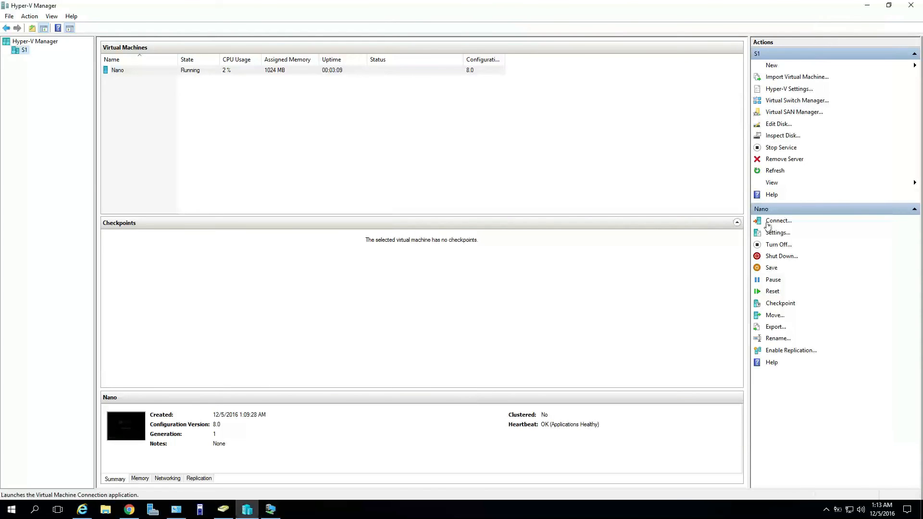
pyautogui.click(271, 509)
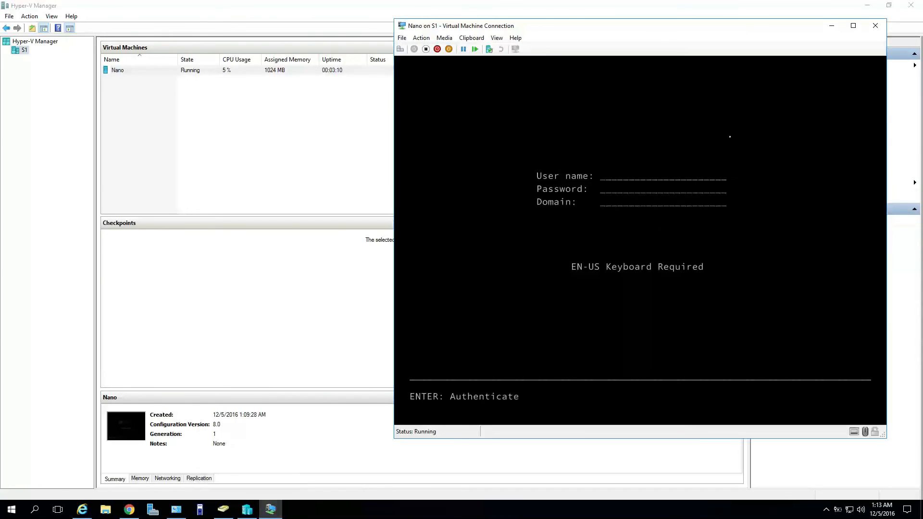
pyautogui.click(871, 30)
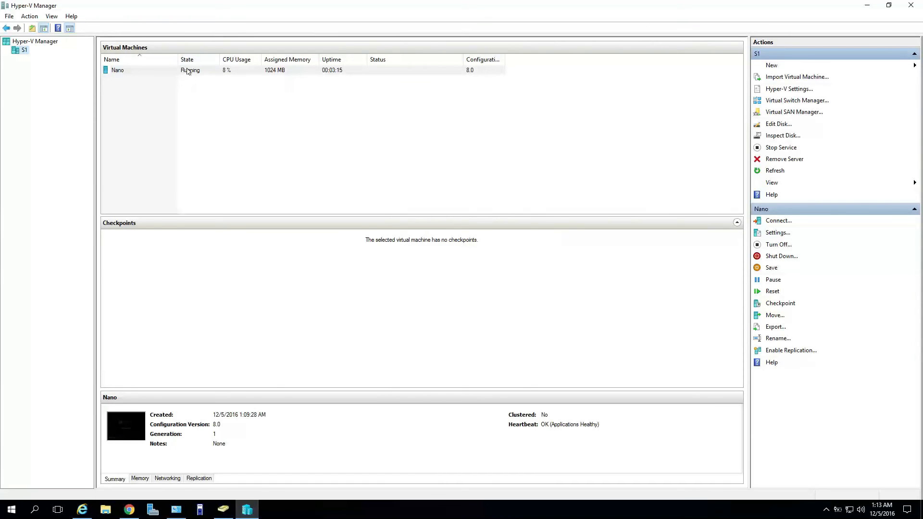
pyautogui.click(867, 5)
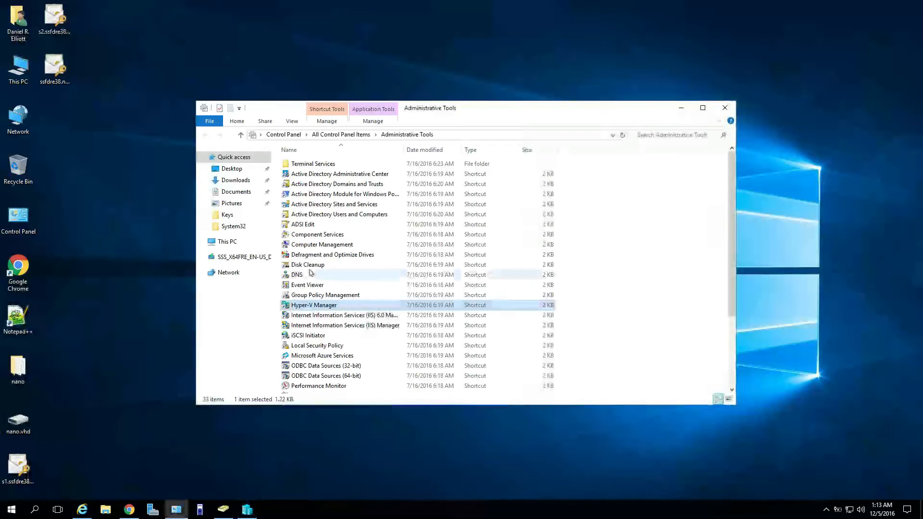
# Open the NANO computer account's properties in ADUC and inspect its DNS name and DC Type on General.
pyautogui.click(223, 509)
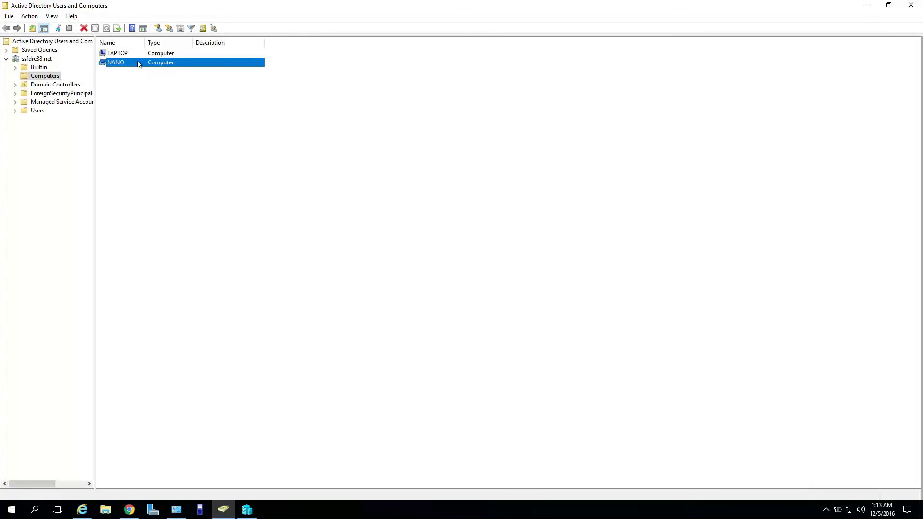
pyautogui.rightClick(138, 64)
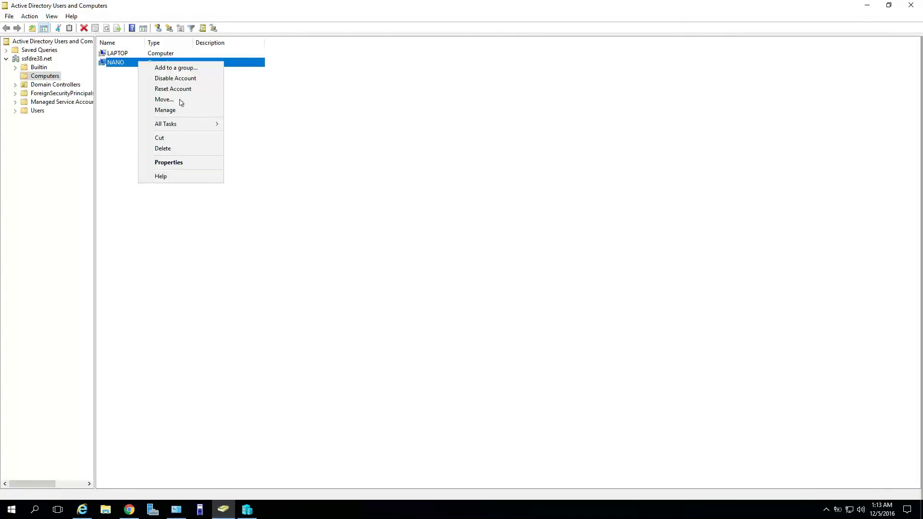
pyautogui.click(198, 161)
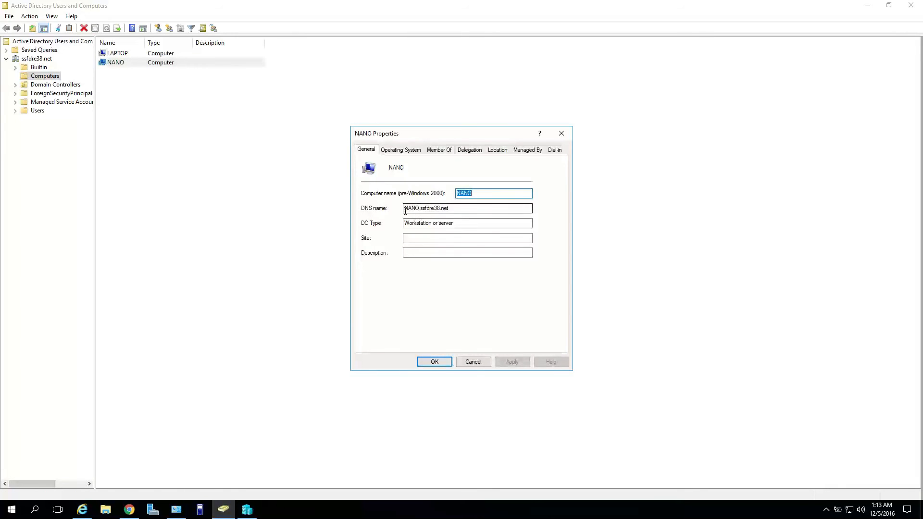
pyautogui.doubleClick(471, 207)
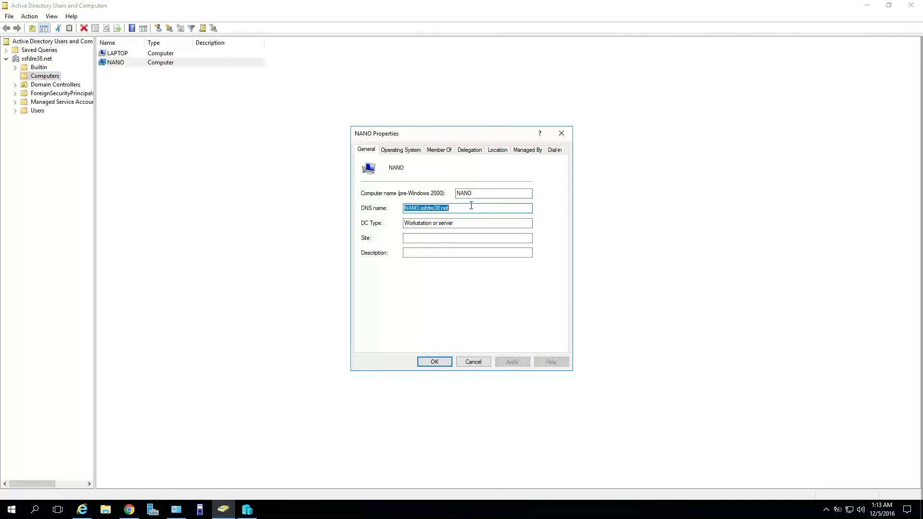
pyautogui.doubleClick(405, 225)
pyautogui.moveTo(439, 224); pyautogui.dragTo(385, 223)
pyautogui.click(490, 238)
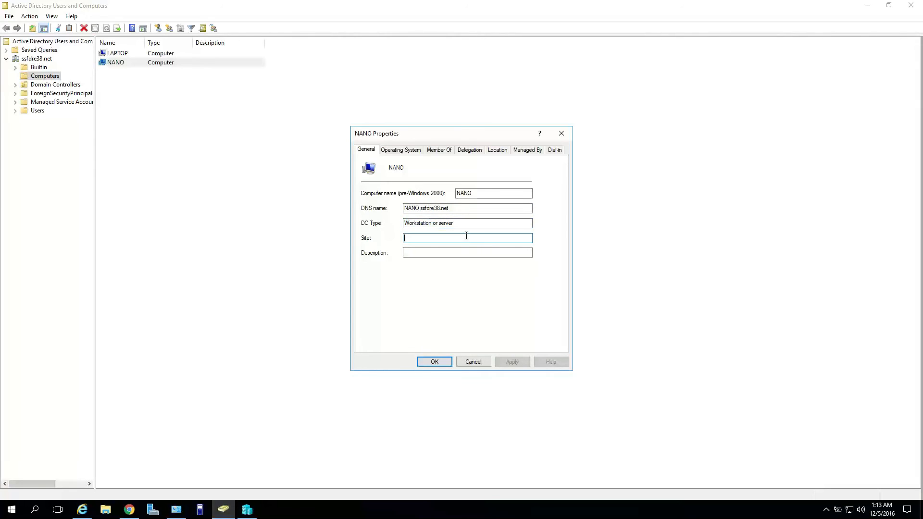
# Review NANO's Operating System, Member Of and Delegation tabs, close its properties, and return to Server Manager.
pyautogui.click(413, 151)
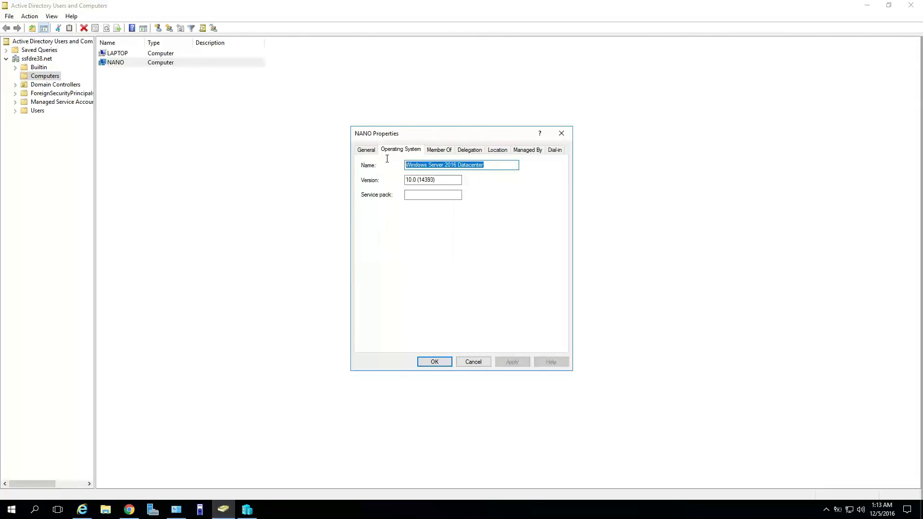
pyautogui.click(435, 195)
pyautogui.click(435, 150)
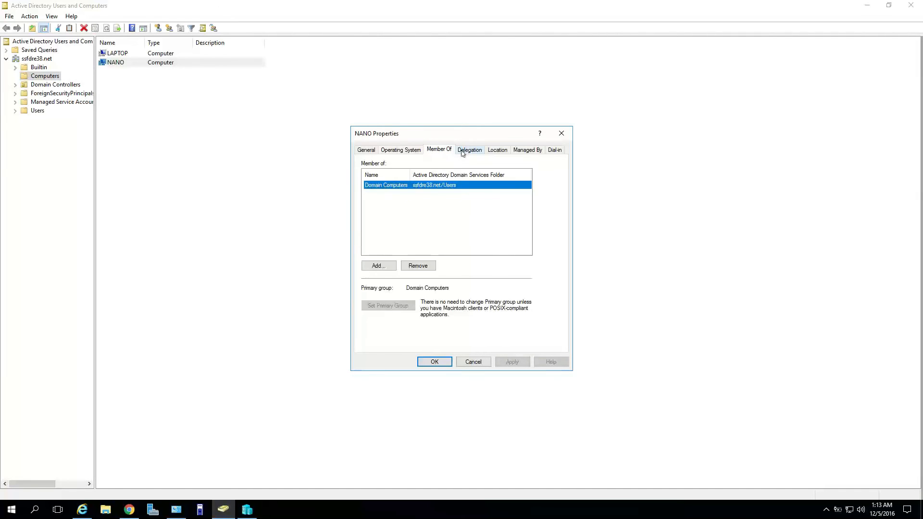
pyautogui.click(470, 149)
pyautogui.click(368, 150)
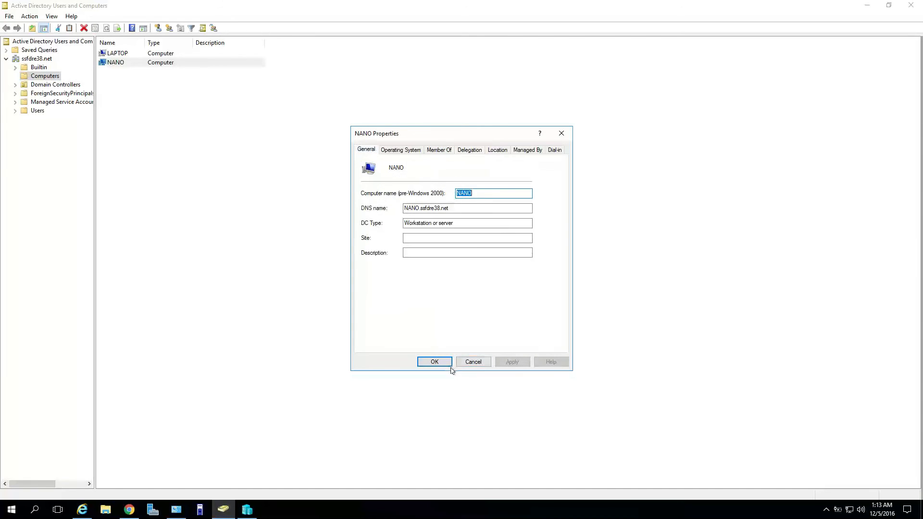
pyautogui.click(435, 362)
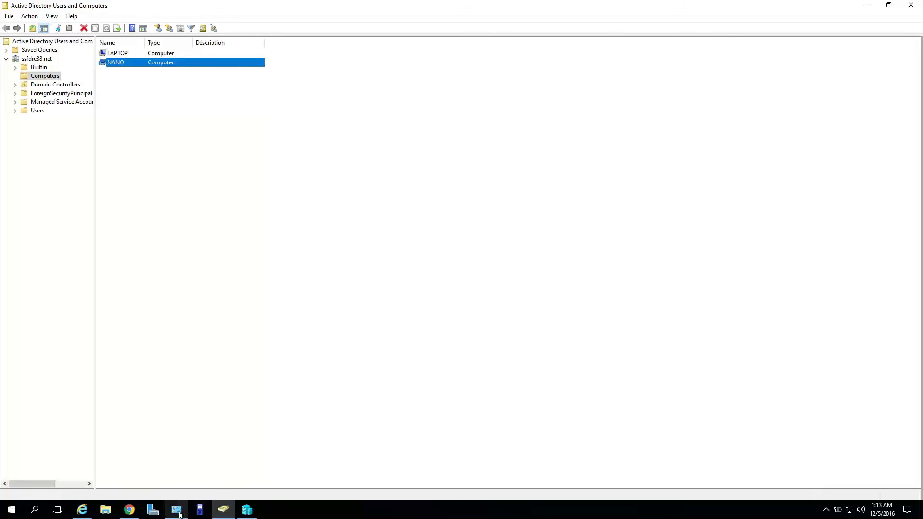
pyautogui.click(153, 509)
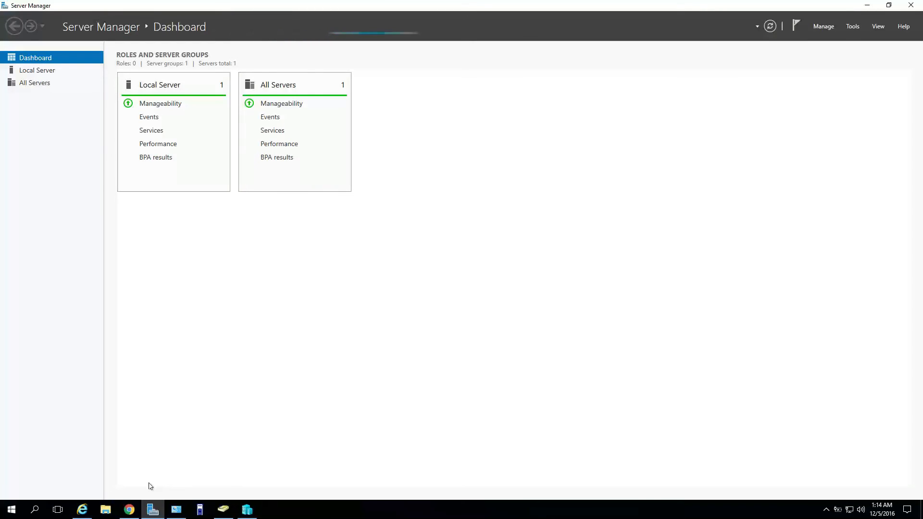
# Locate NANO with Add Servers' Find Now, cancel without adding it, then minimize Server Manager and ADUC.
pyautogui.click(829, 30)
pyautogui.click(835, 60)
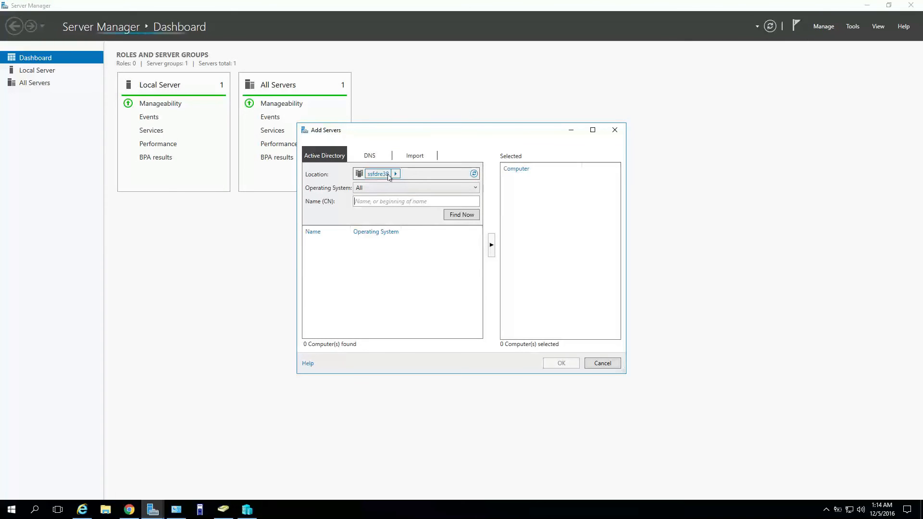
pyautogui.click(469, 215)
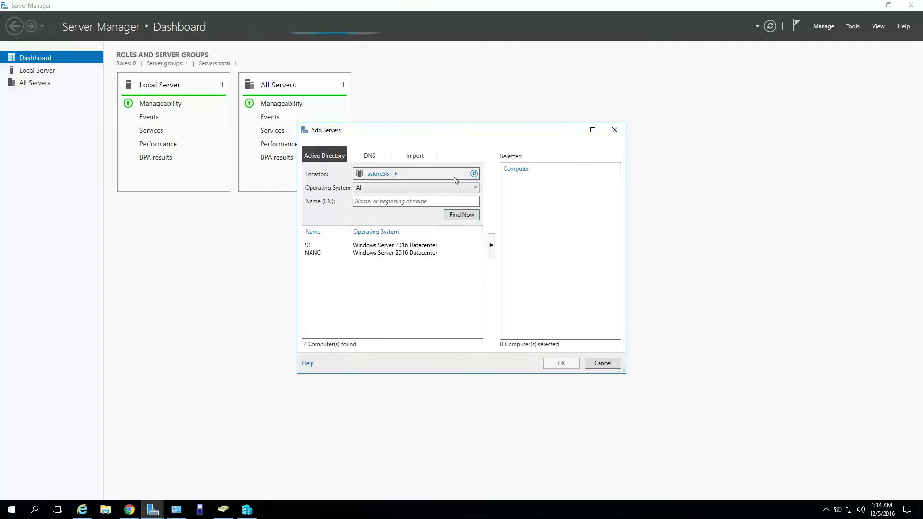
pyautogui.click(327, 253)
pyautogui.click(491, 245)
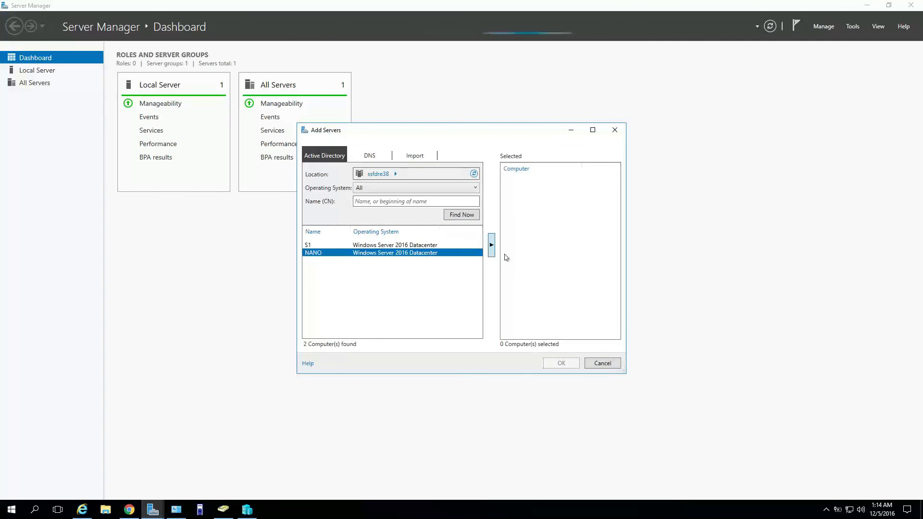
pyautogui.click(604, 363)
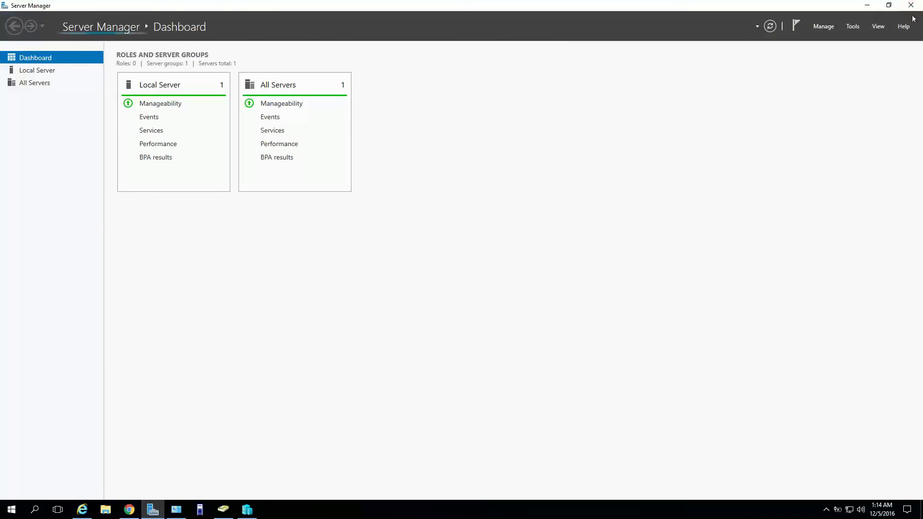
pyautogui.click(868, 6)
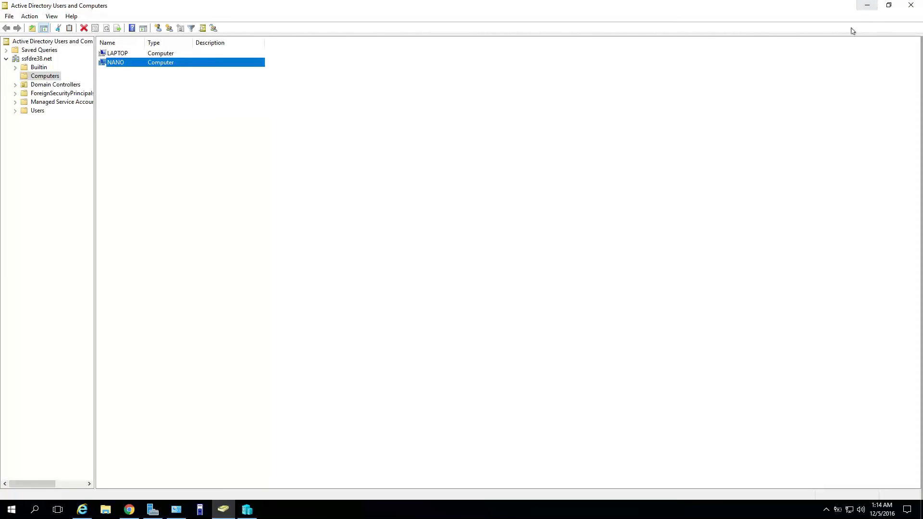
pyautogui.click(867, 5)
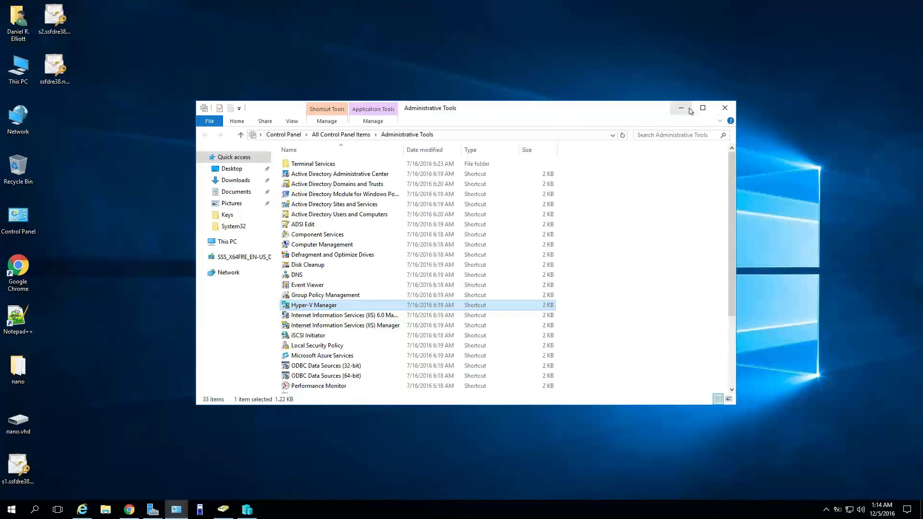
# Close Administrative Tools, decline the UAC prompt for NanoServerImageBuilder.exe, and bring Server Manager's Dashboard forward.
pyautogui.click(725, 107)
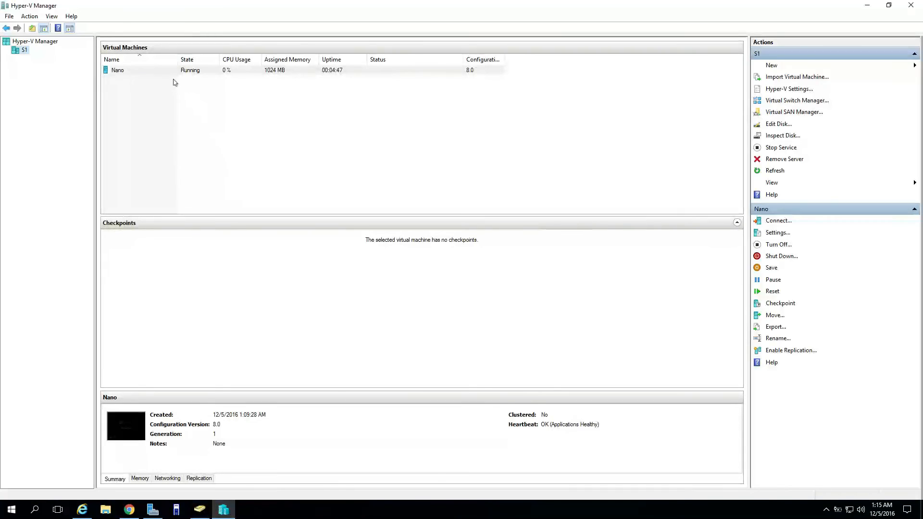
pyautogui.click(166, 516)
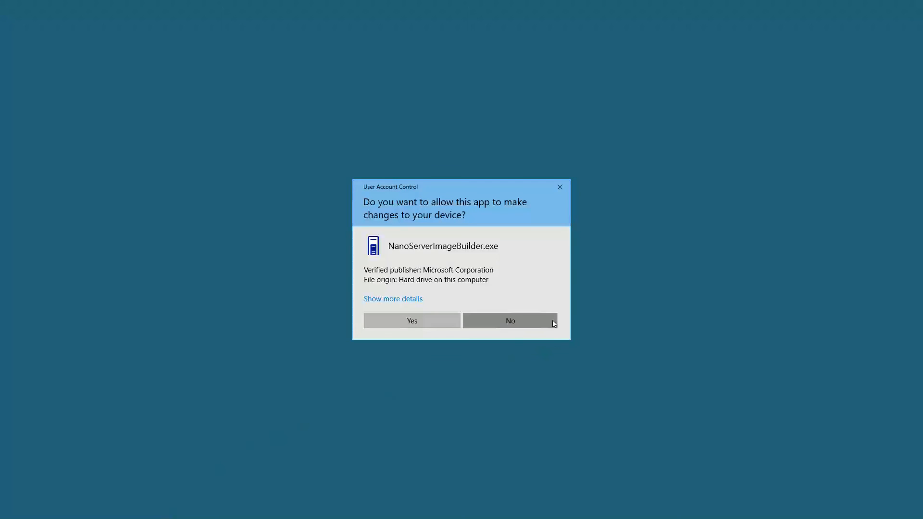
pyautogui.click(554, 324)
pyautogui.click(153, 509)
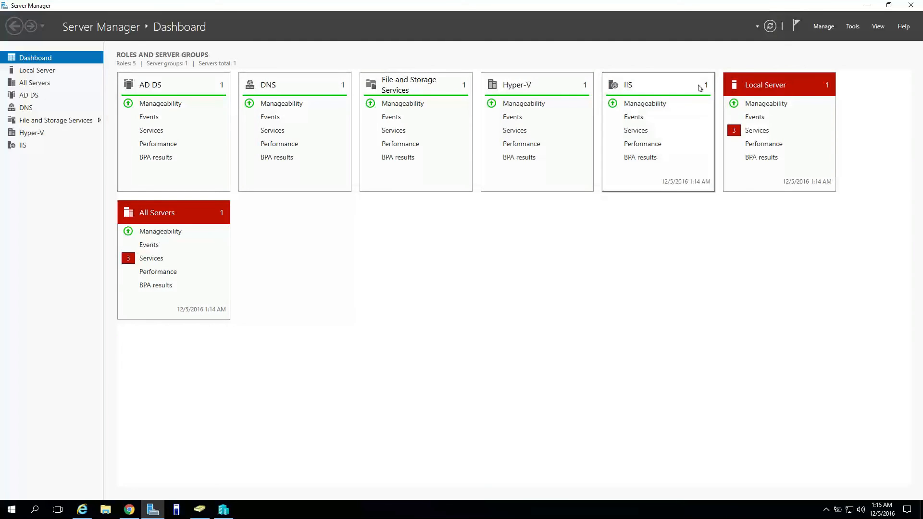
# Minimize Server Manager to reveal Hyper-V Manager with Nano running and heartbeat OK.
pyautogui.click(867, 5)
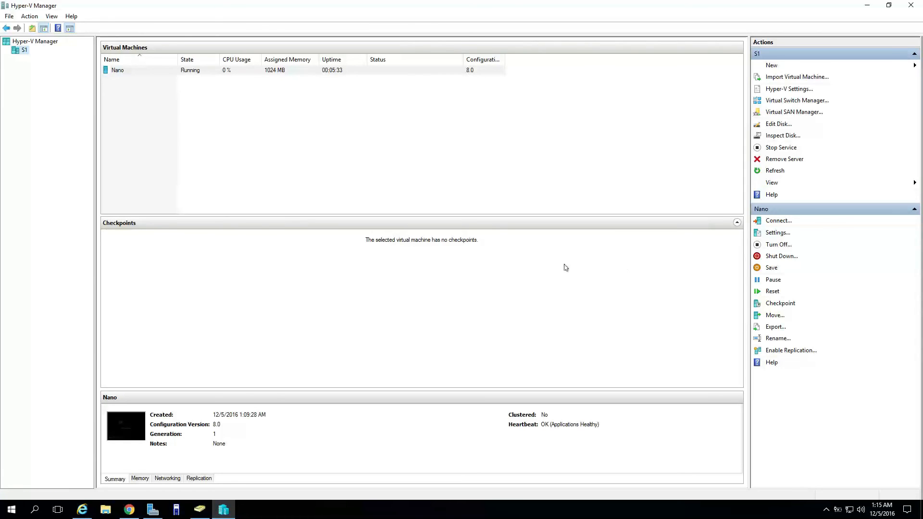
# Connect to Nano's console and log in as Administrator with the account password.
pyautogui.click(777, 221)
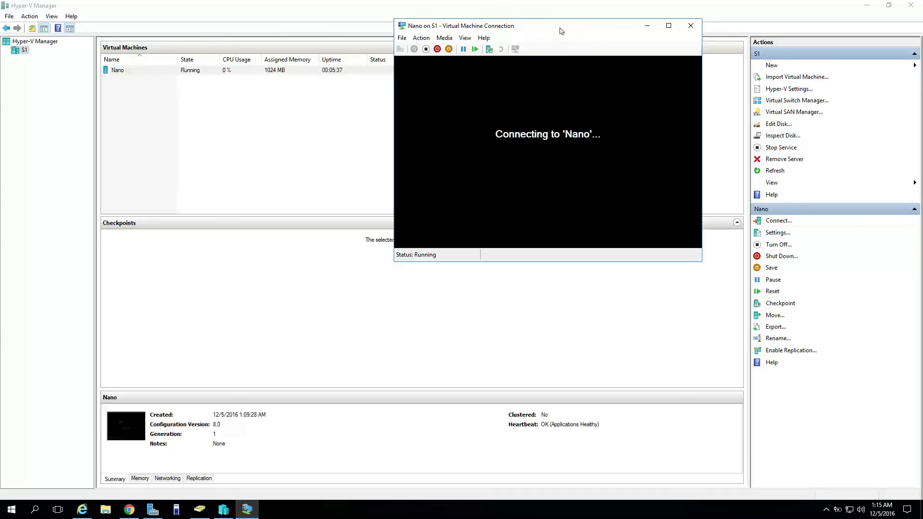
pyautogui.click(245, 509)
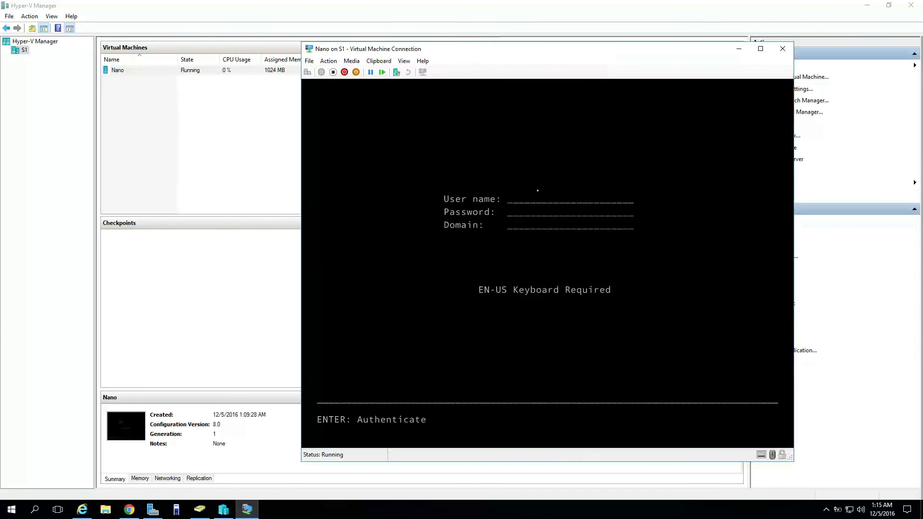
pyautogui.write('Admi')
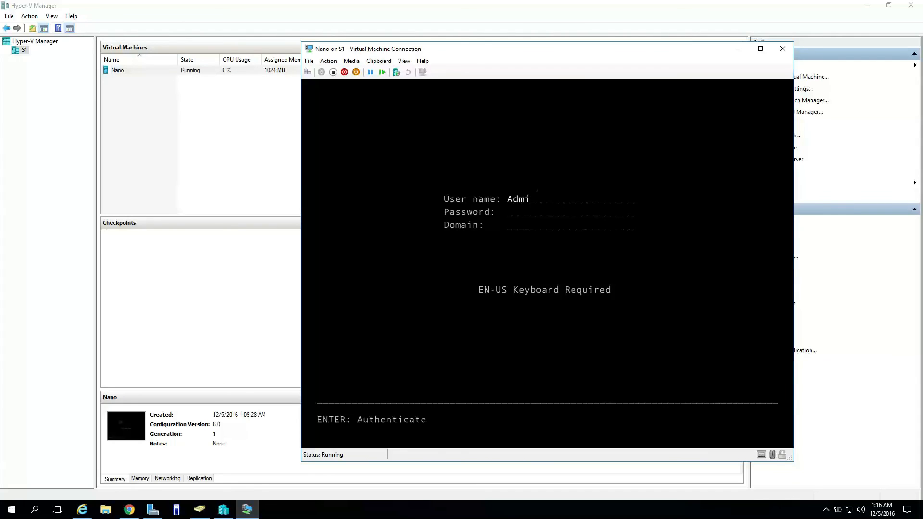
pyautogui.write('nistrator')
pyautogui.write('********')
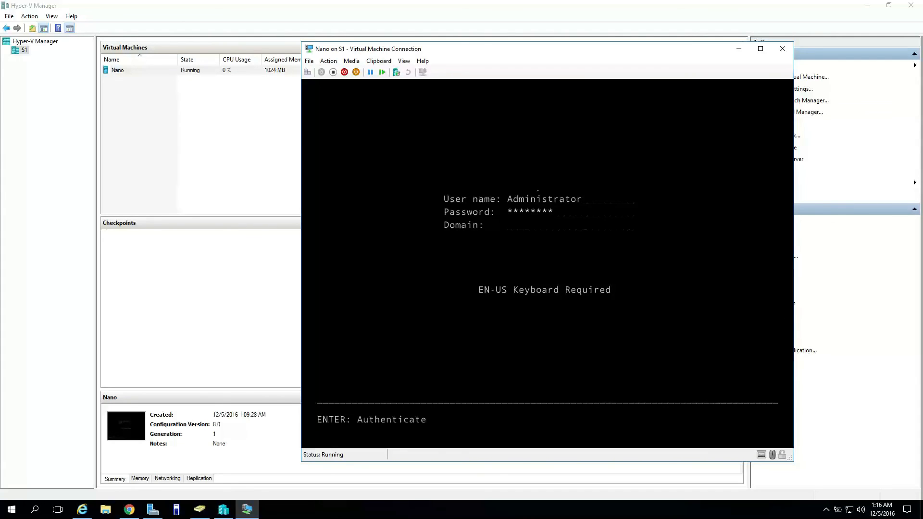
pyautogui.press('Return')
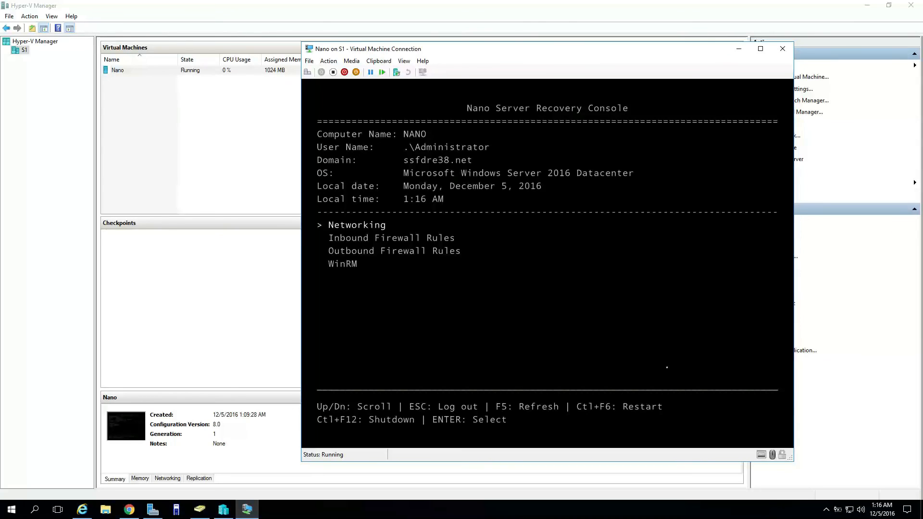
# Open the Recovery Console's Networking settings, then go back to the main menu.
pyautogui.press('Down')
pyautogui.press('Down')
pyautogui.press('Up')
pyautogui.press('Up')
pyautogui.press('Return')
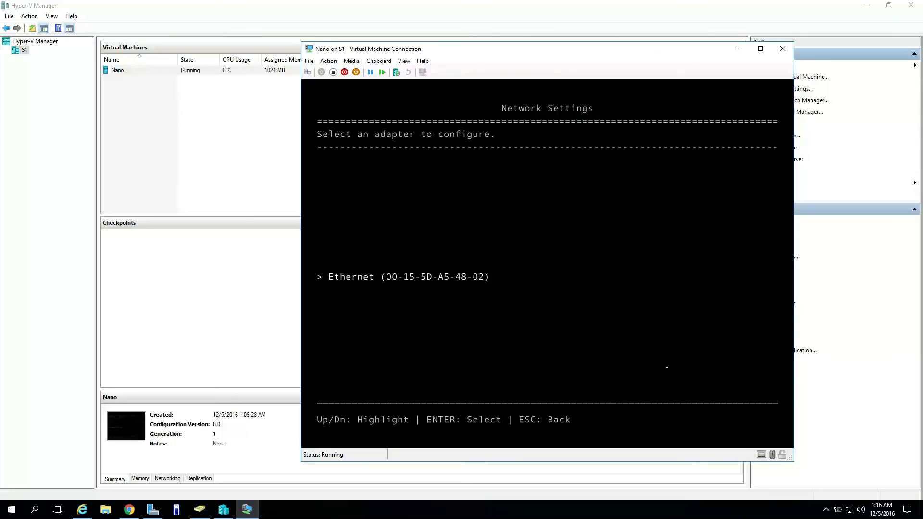
pyautogui.press('Escape')
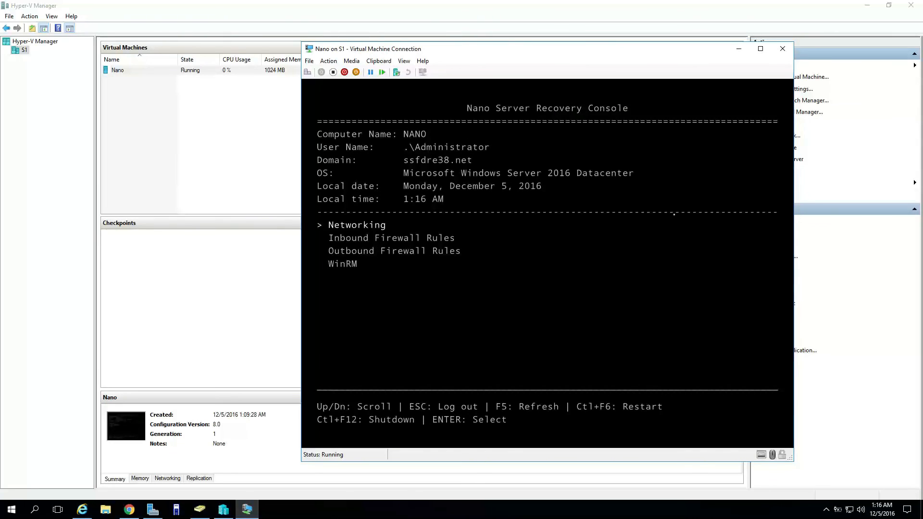